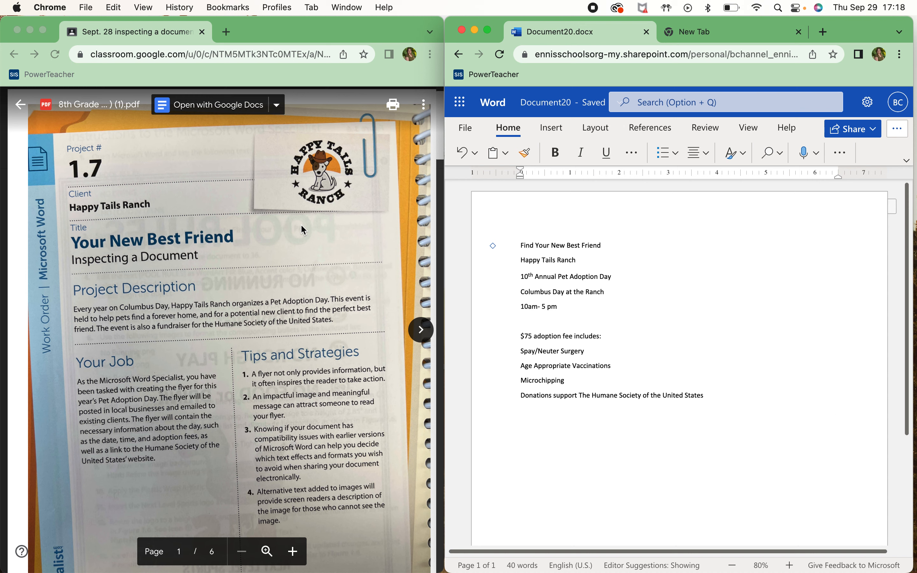
Scroll the assignment PDF down to Figure 1.7 A, then back to the page 2 instructions
scroll(194, 320, "down", 20)
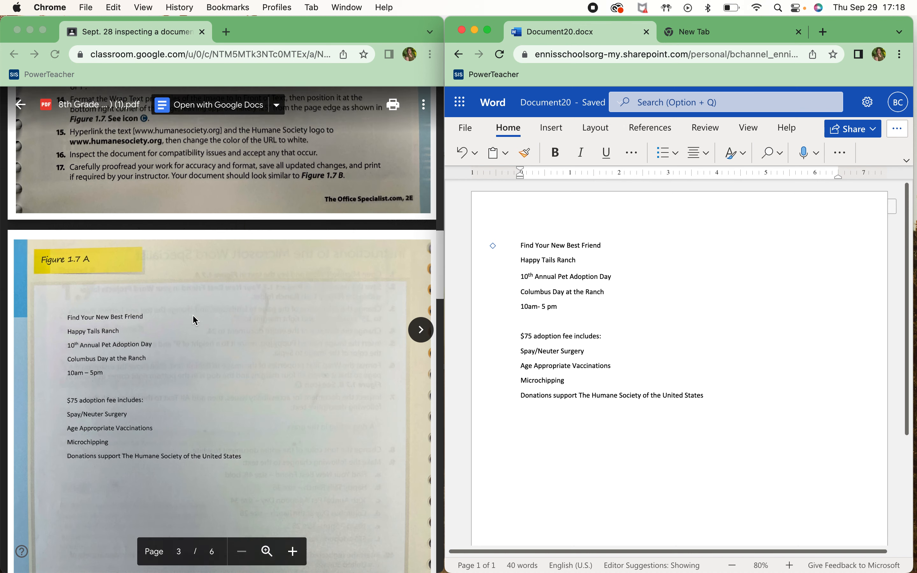
scroll(194, 320, "down", 5)
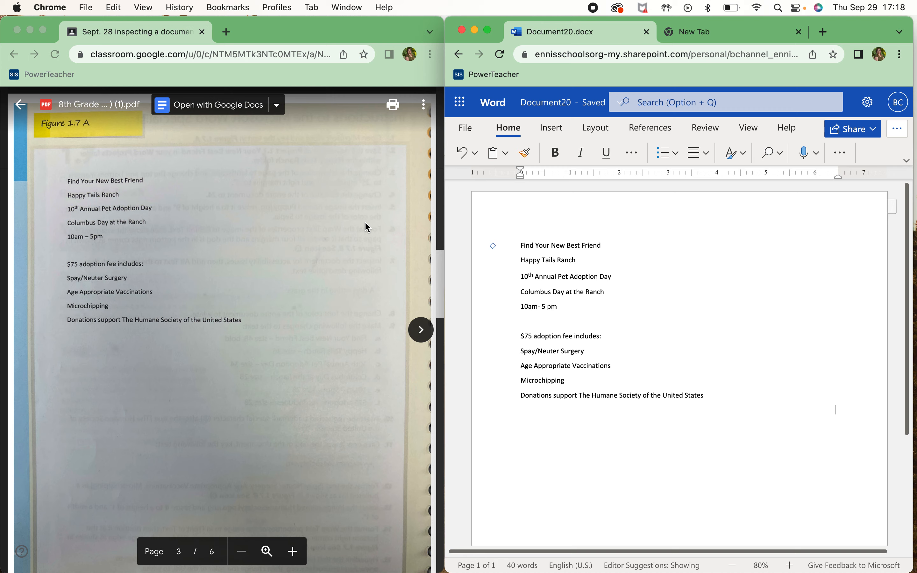
scroll(336, 243, "up", 10)
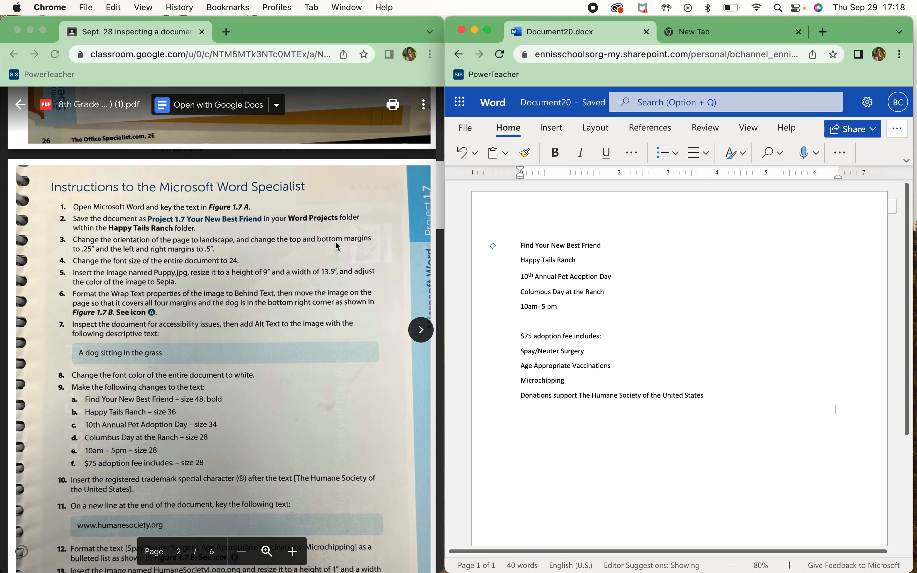
scroll(335, 240, "down", 3)
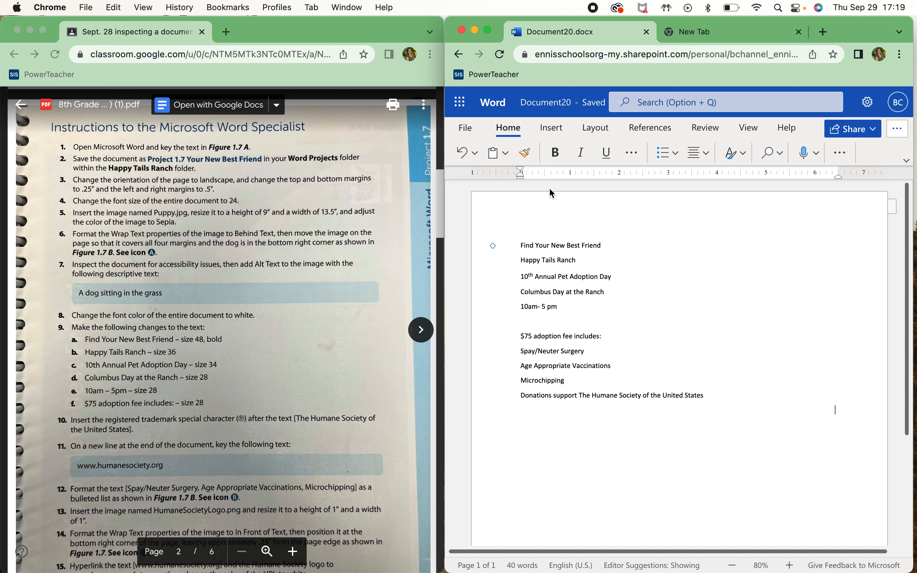
Change the Word file name to 'Project 1.7 Your New Best Friend' and confirm it
left_click(547, 107)
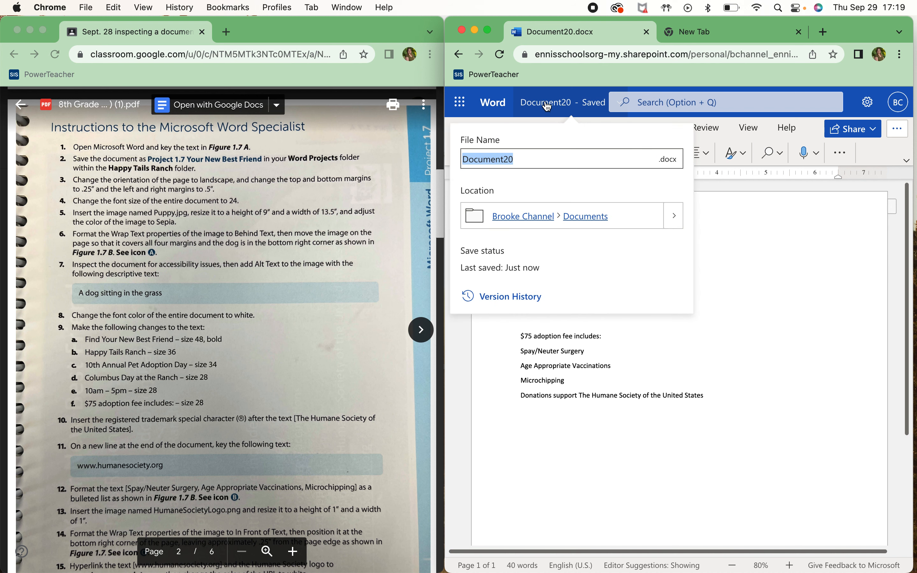
type("Pro")
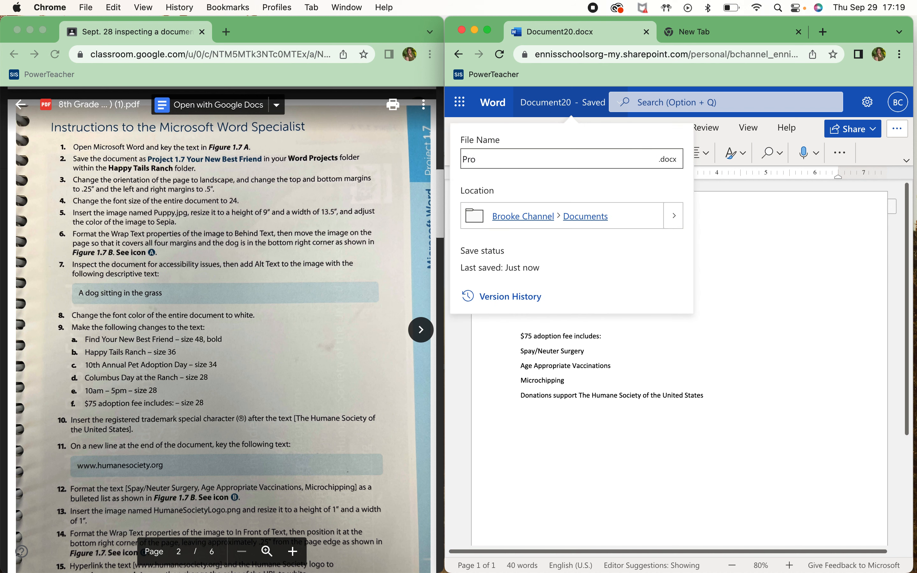
type("ject 1.7 Your New Best Friend")
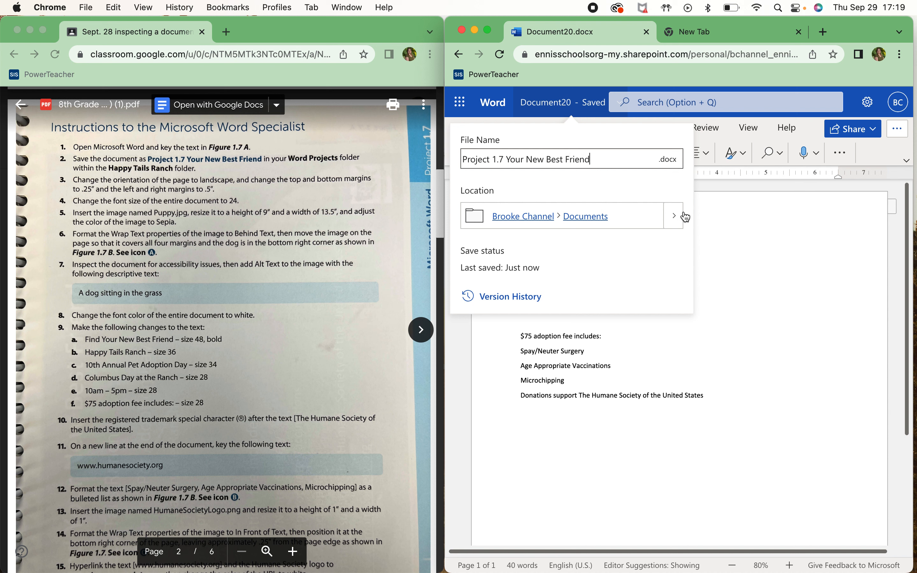
left_click(734, 222)
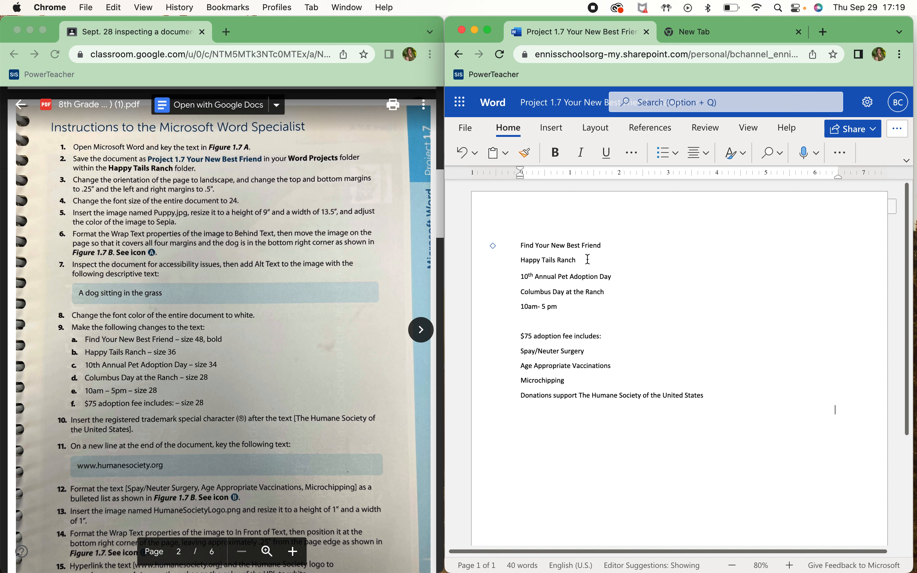
Switch the flyer page to Landscape orientation and zoom the view out to 50%
left_click(605, 129)
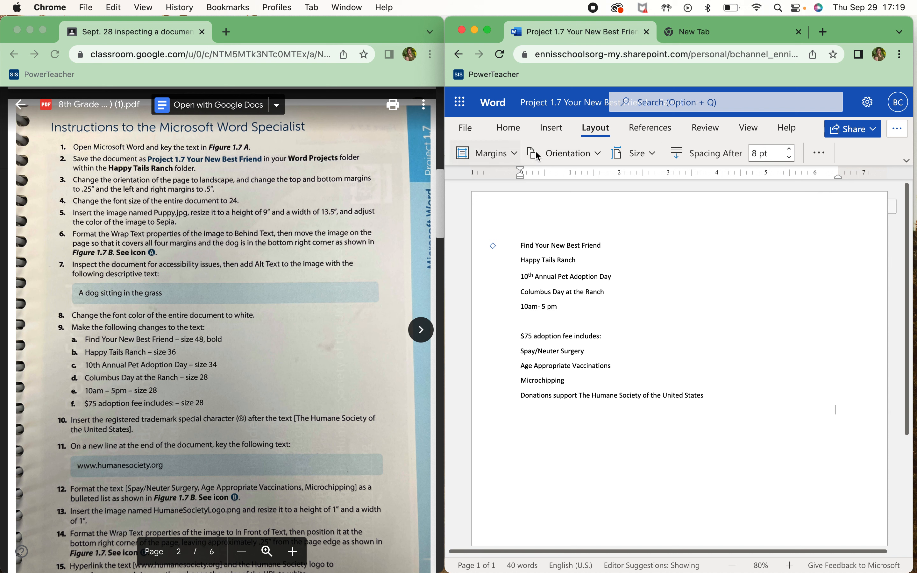
left_click(562, 151)
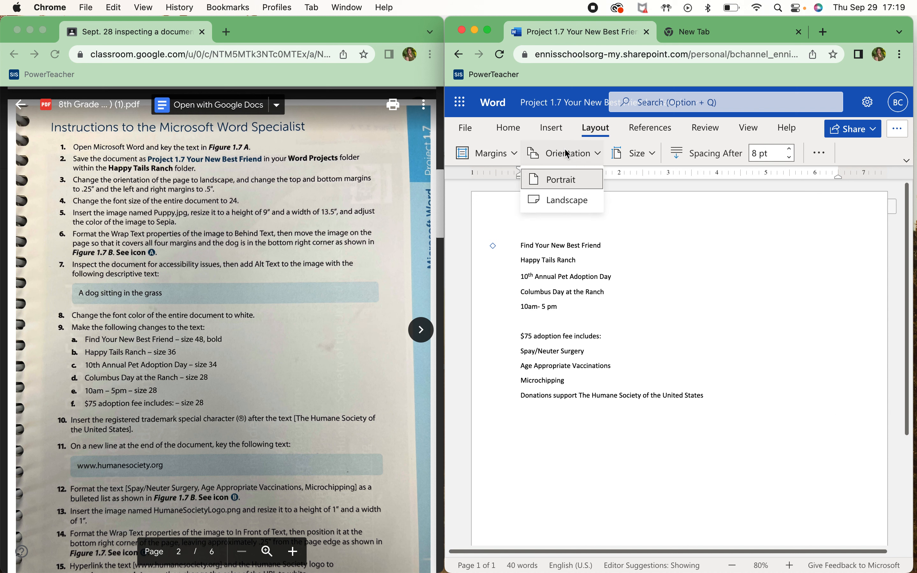
left_click(559, 207)
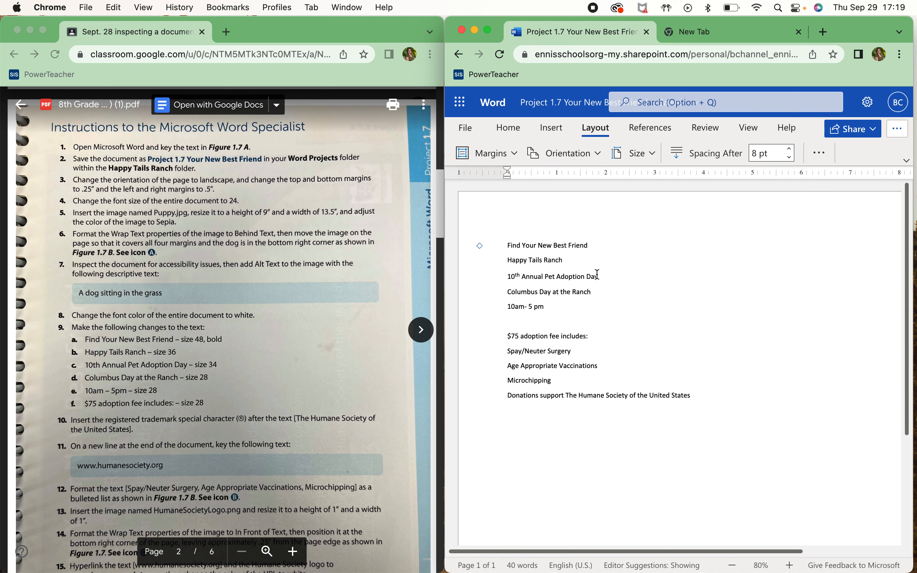
left_click(732, 565)
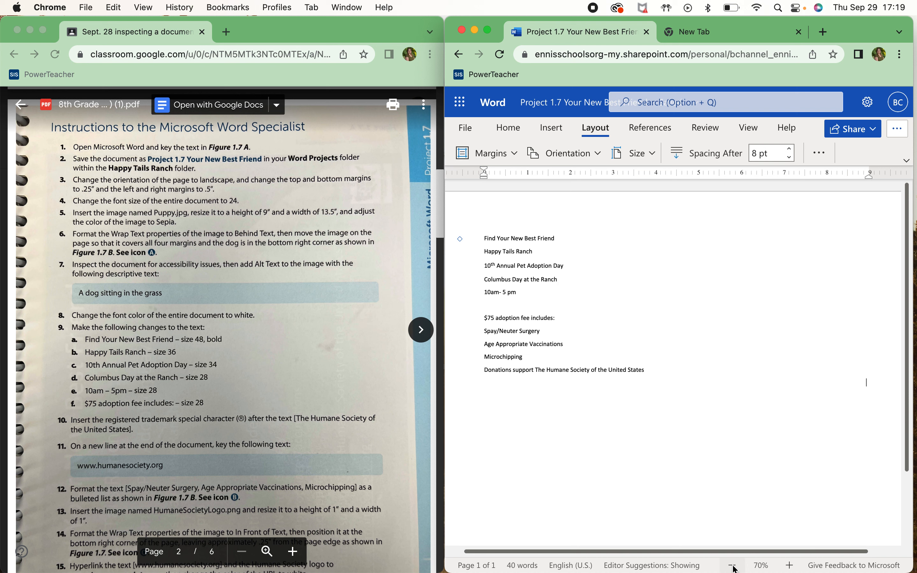
left_click(732, 566)
left_click(732, 565)
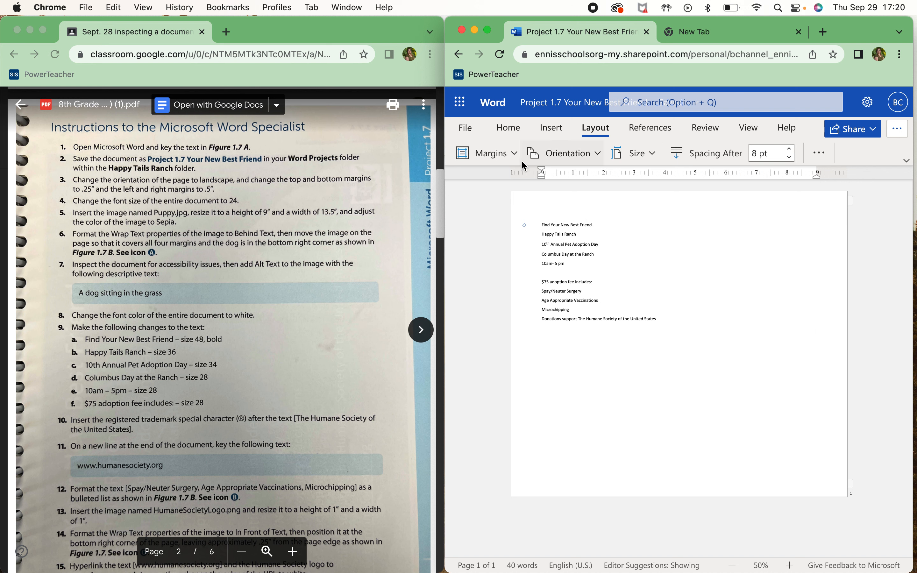
Apply custom margins of 0.25" top and left and 0.5" bottom and right
left_click(516, 154)
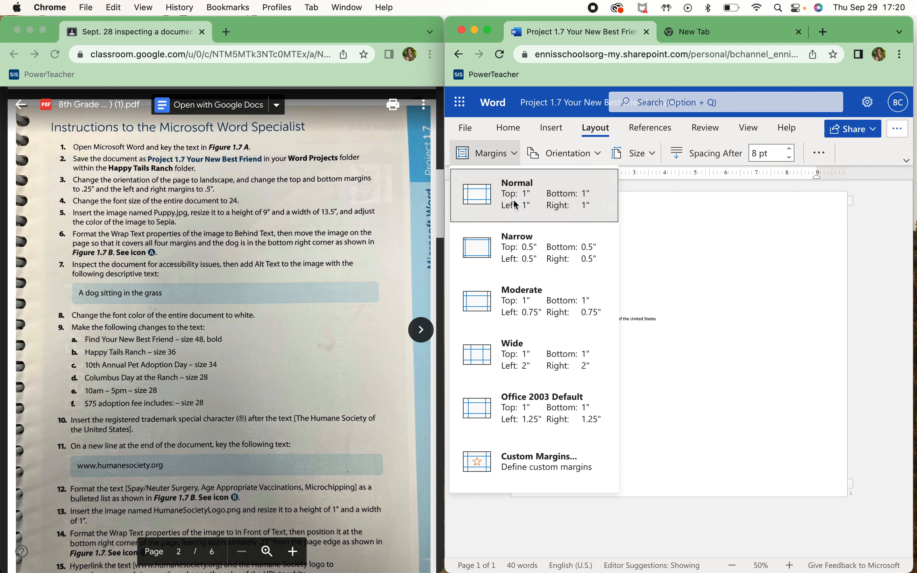
left_click(504, 472)
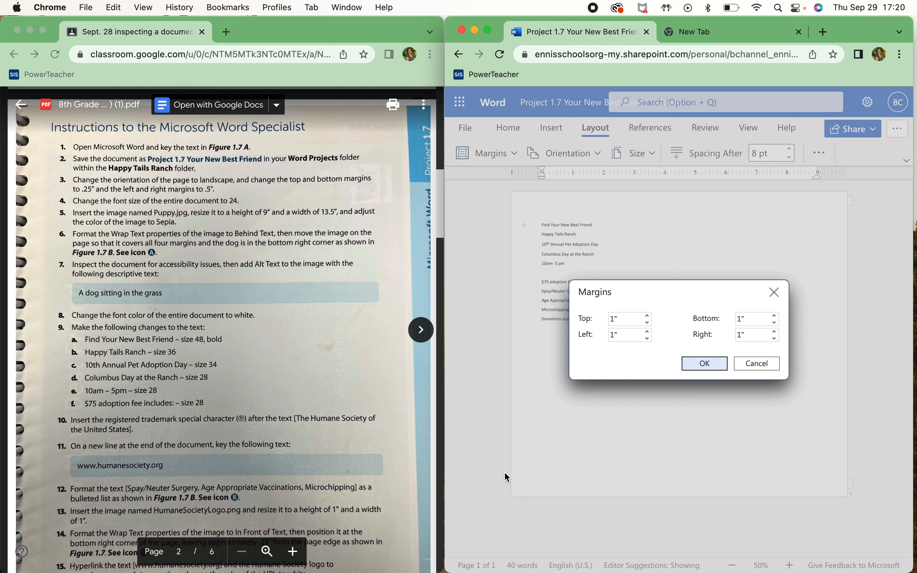
double_click(625, 319)
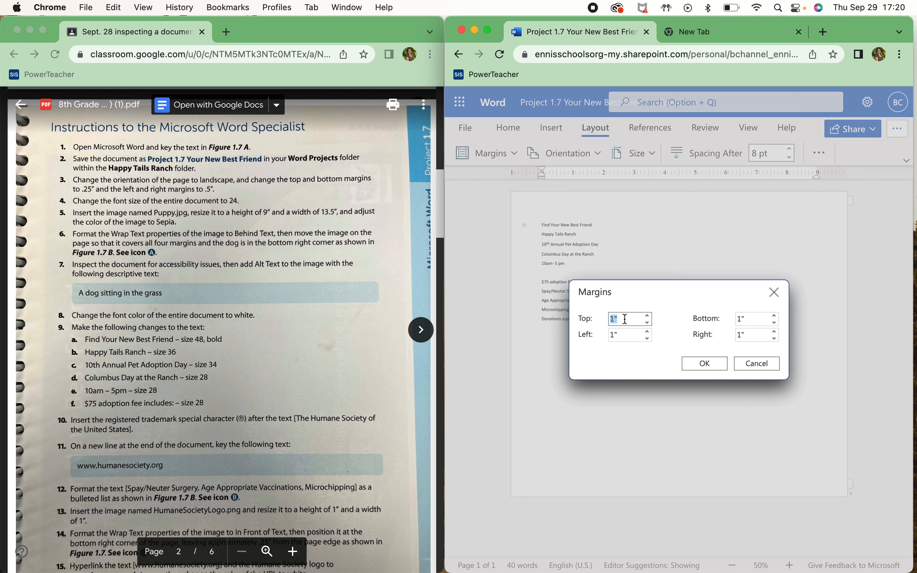
type(".25")
key("Tab")
type(".25")
double_click(756, 321)
type(".5")
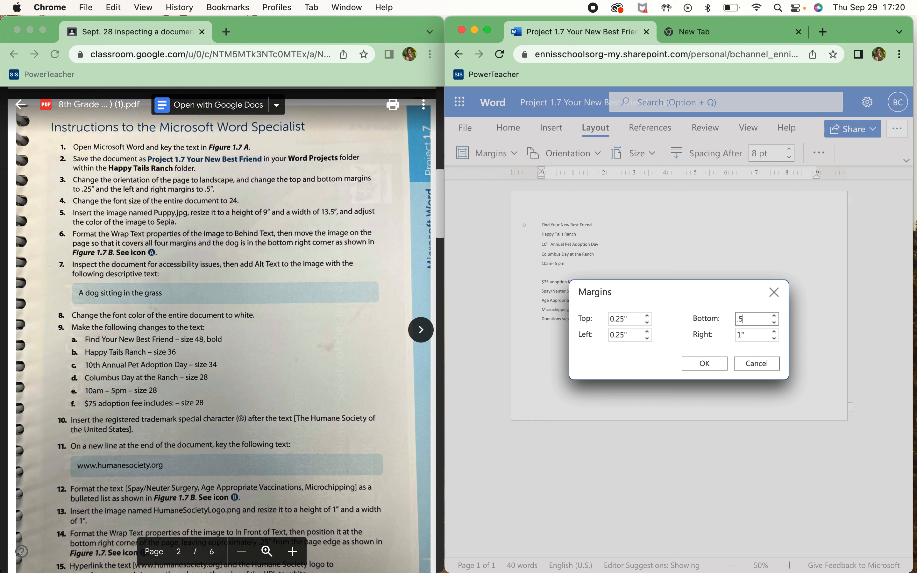
double_click(764, 334)
type(".5")
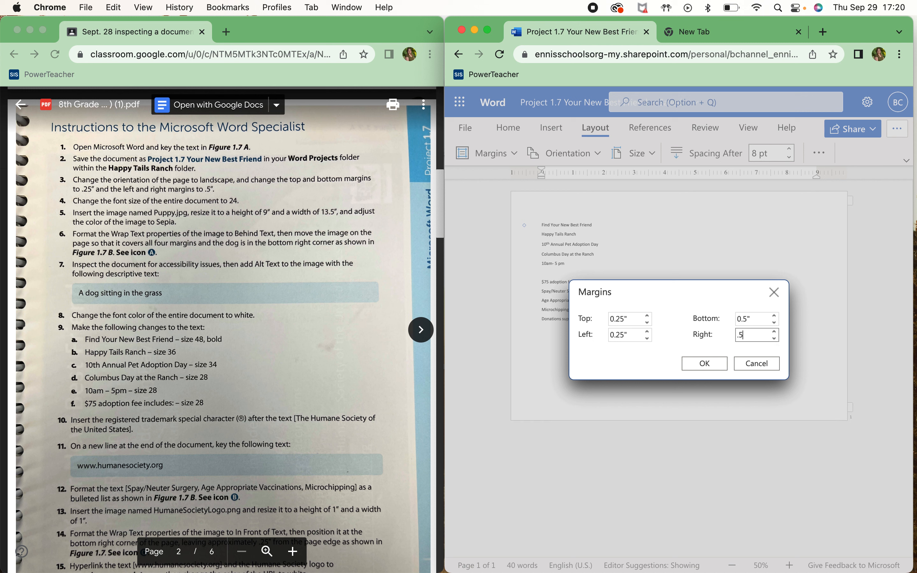
left_click(676, 347)
left_click(698, 365)
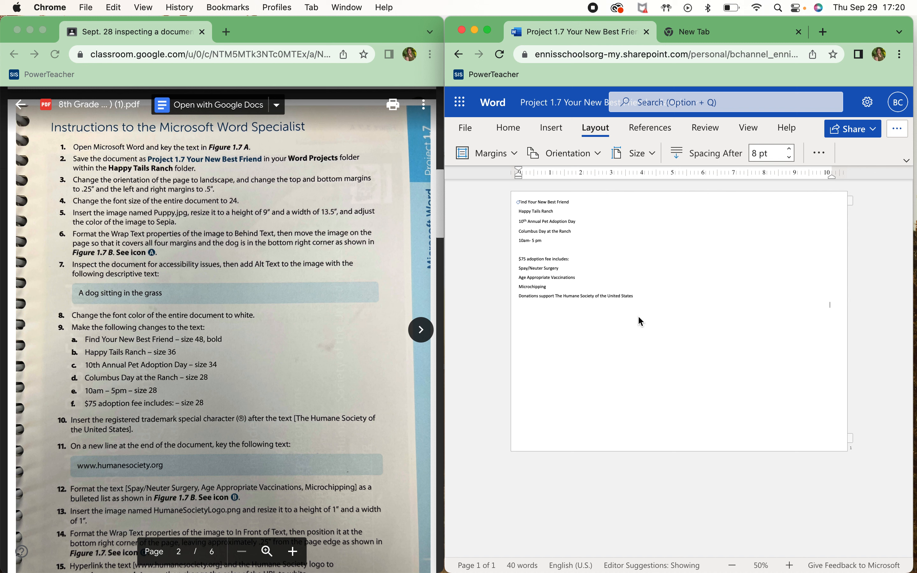
Select all the flyer text and set its font size to 24 pt
key("cmd+a")
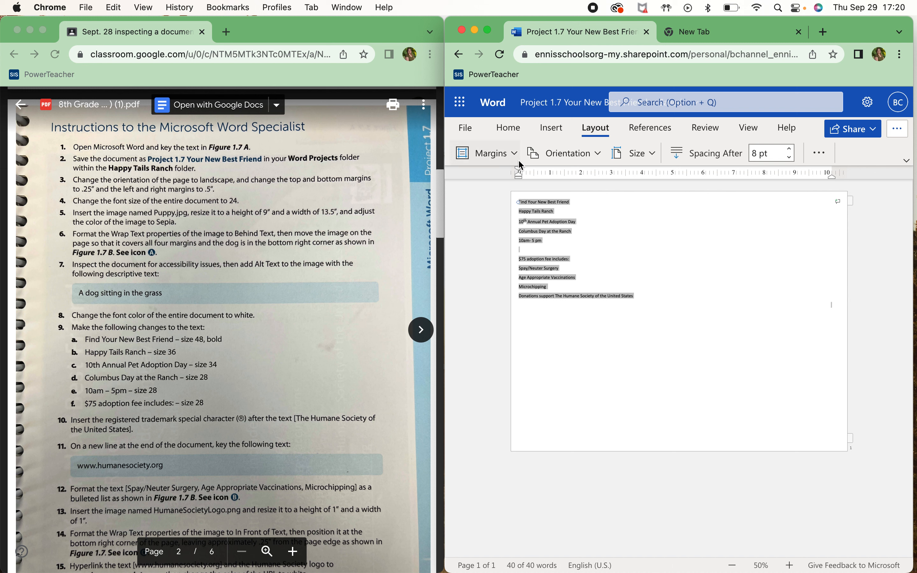
left_click(501, 129)
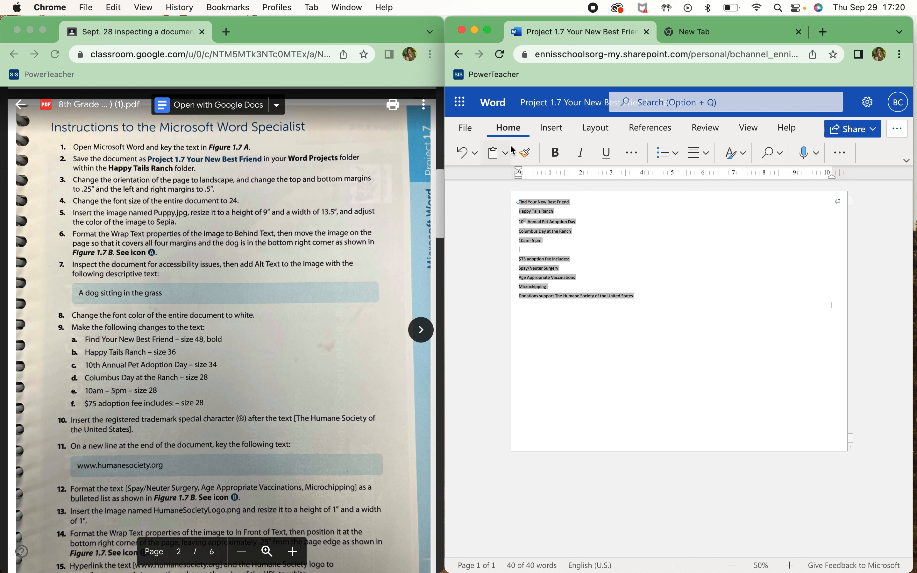
left_click(631, 155)
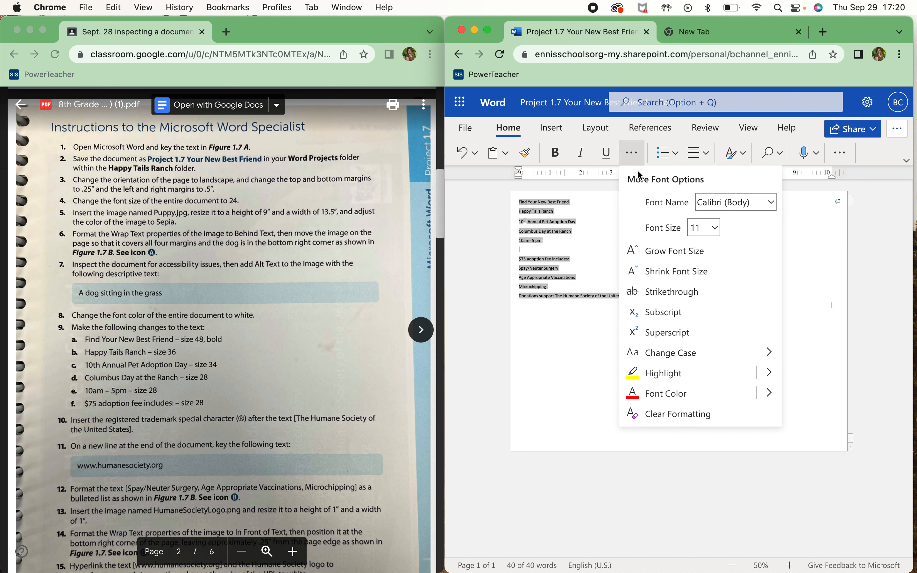
left_click(706, 228)
type("24")
key("Return")
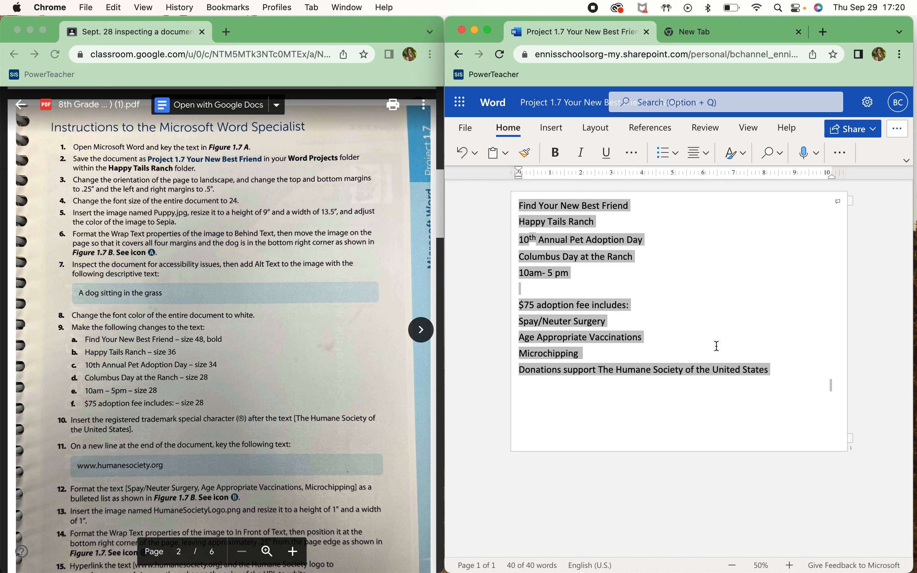
left_click(715, 384)
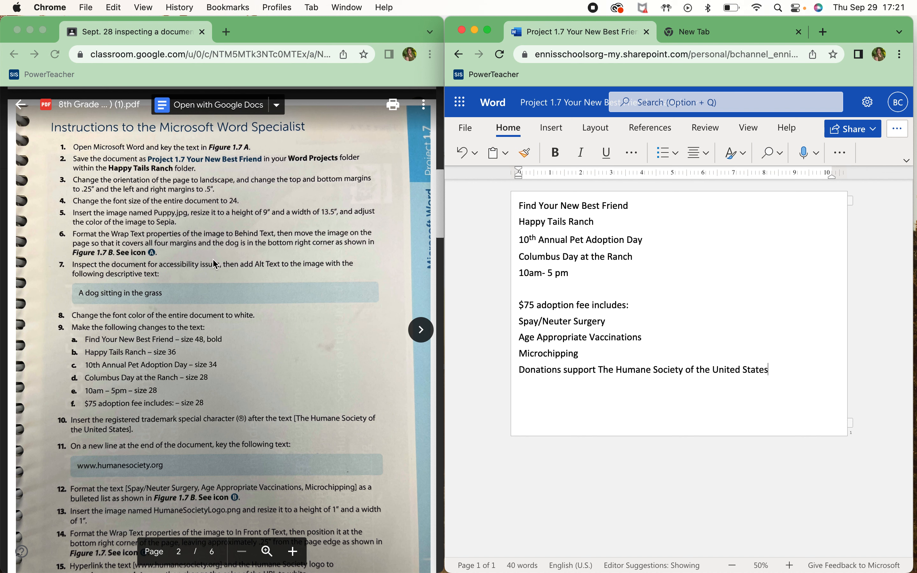
Copy the Puppy.jpg image from Classroom and paste it on a new line below the flyer text
left_click(427, 332)
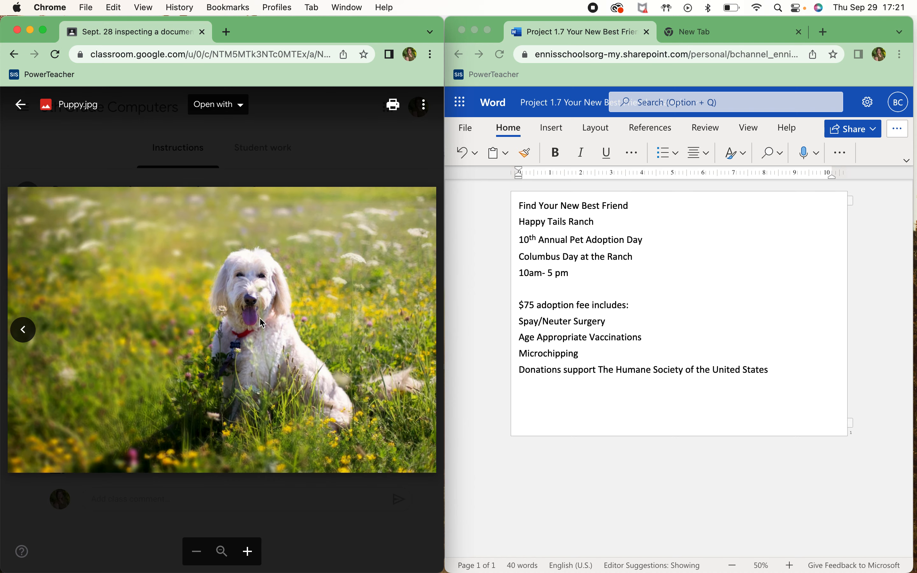
left_click(20, 105)
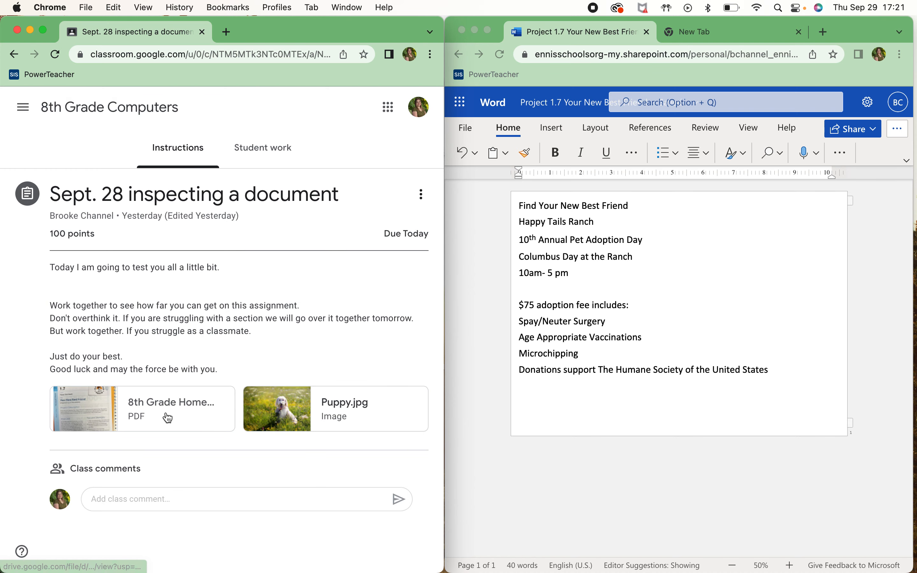
left_click(335, 405)
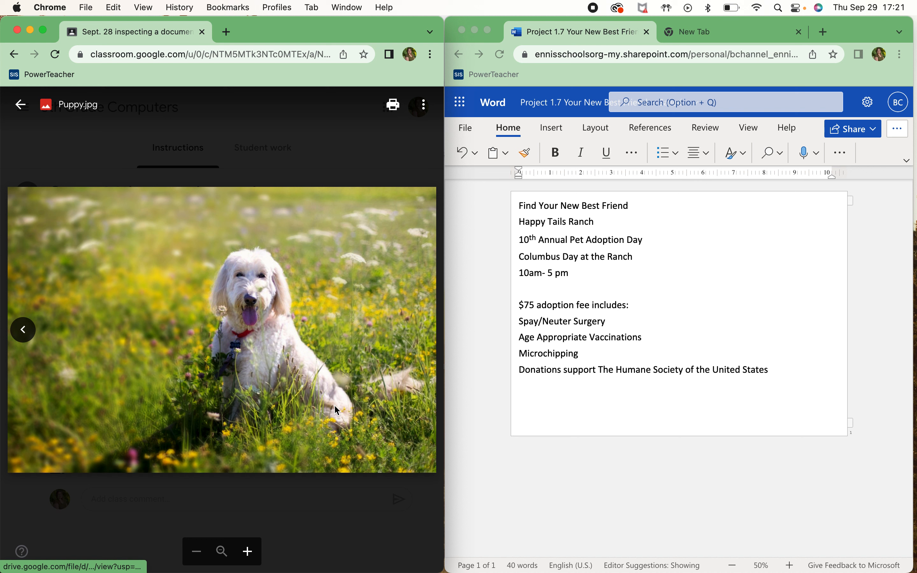
right_click(265, 300)
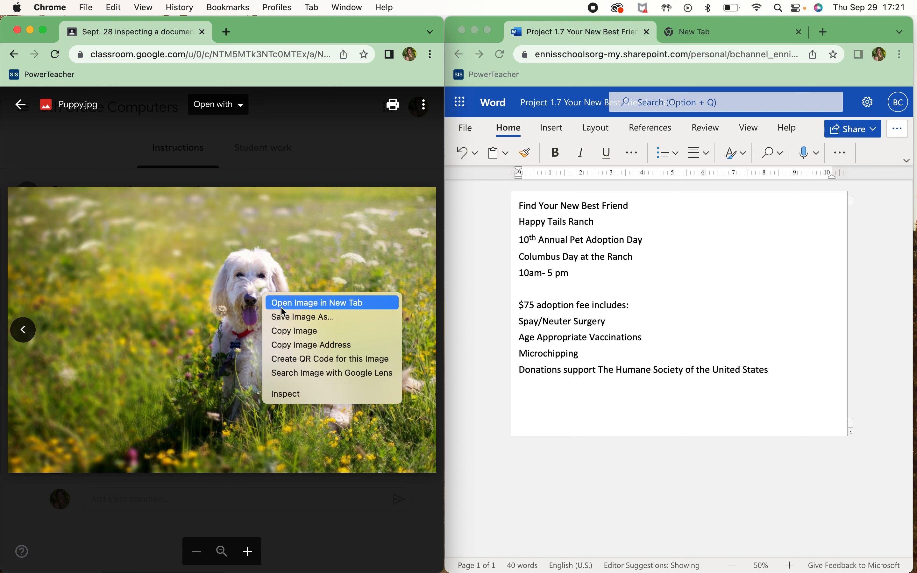
left_click(308, 331)
left_click(699, 394)
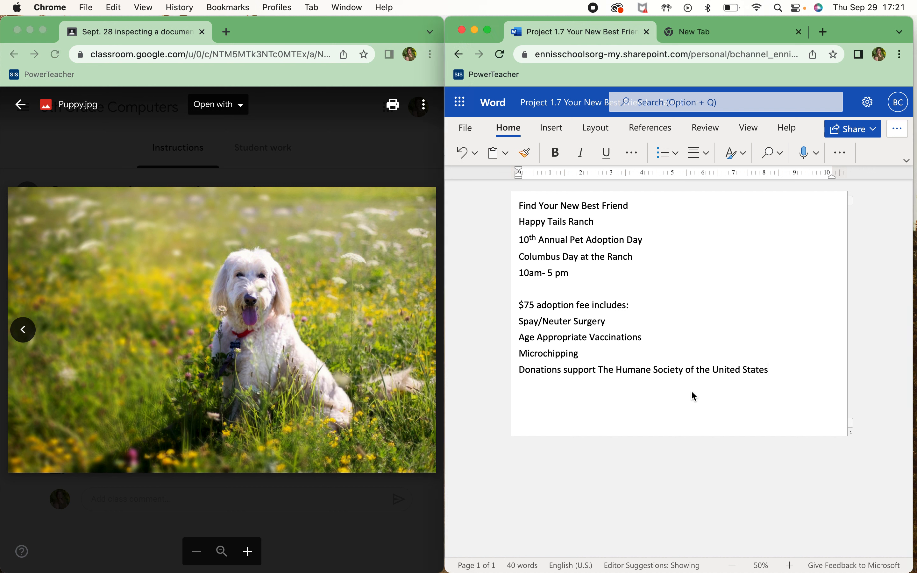
key("Return")
key("super+v")
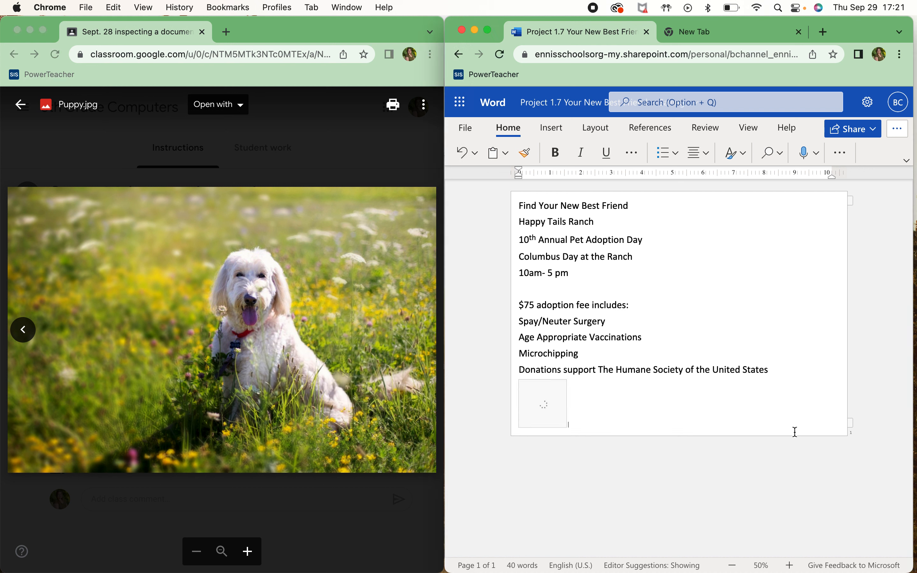
Return the Classroom viewer to the instructions PDF, zoomed in on page 2
left_click(19, 322)
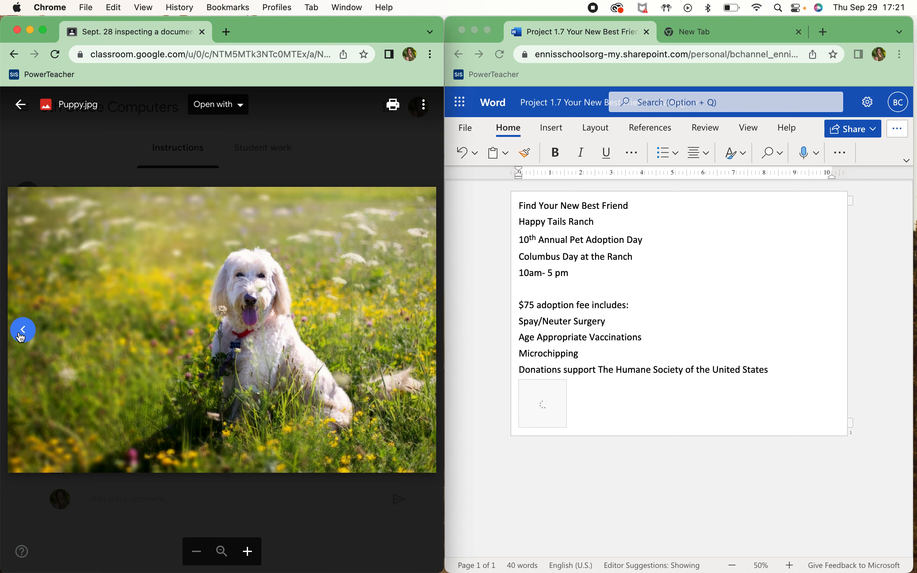
left_click(22, 330)
scroll(201, 356, "down", 10)
scroll(201, 357, "up", 2)
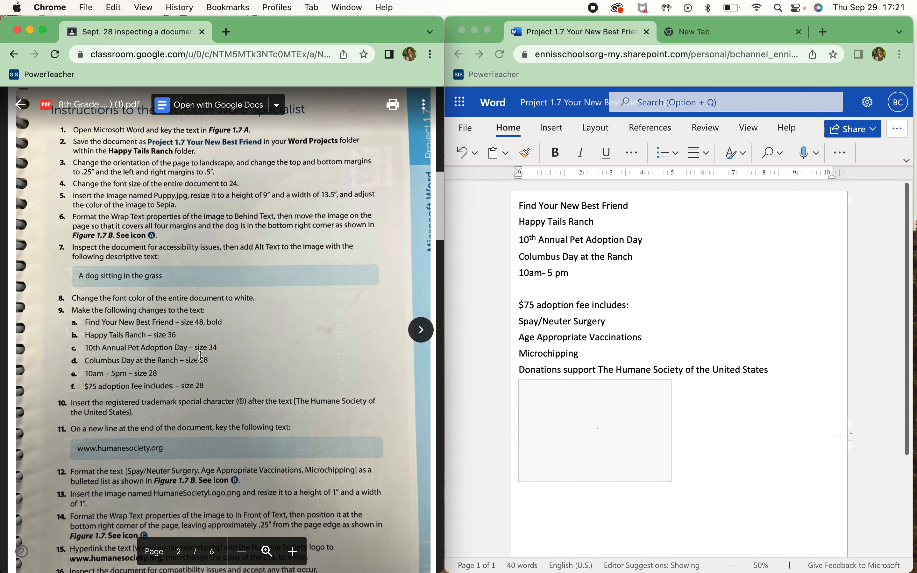
left_click(293, 552)
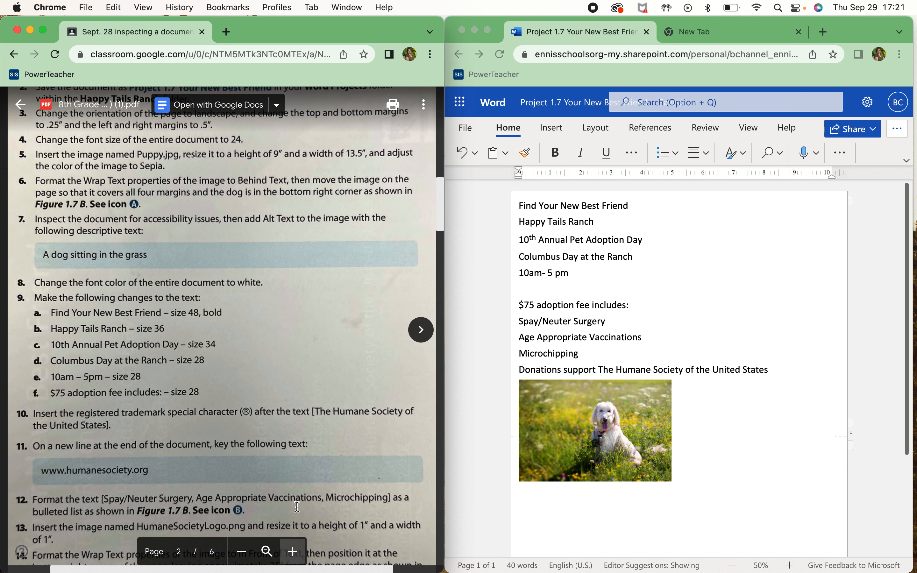
scroll(295, 505, "down", 1)
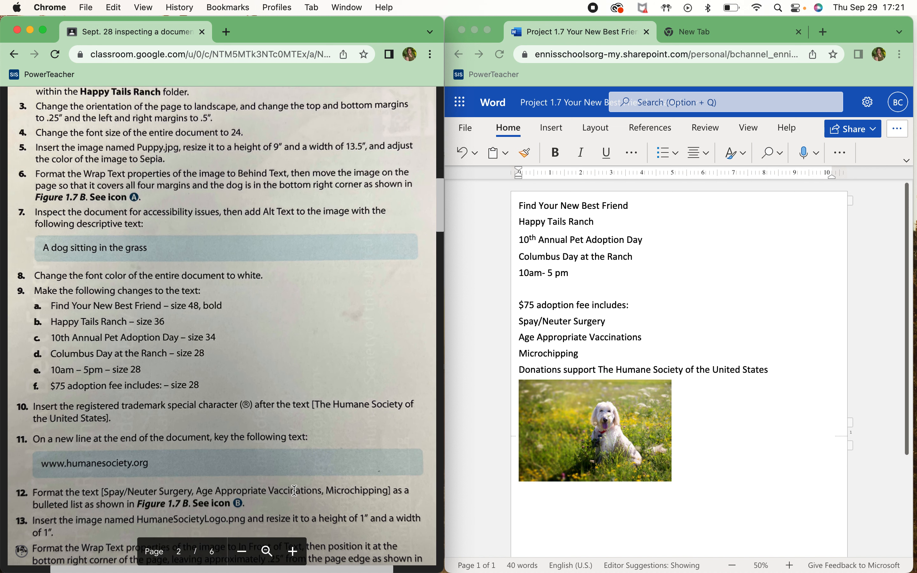
Select the pasted puppy photo and open its Picture Format size options showing 3.33" × 5"
left_click(602, 432)
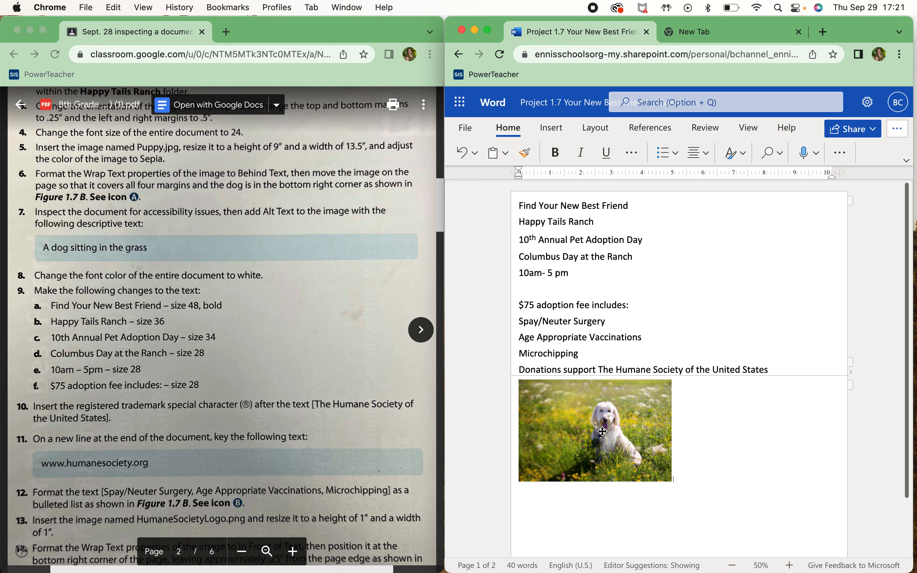
left_click(620, 423)
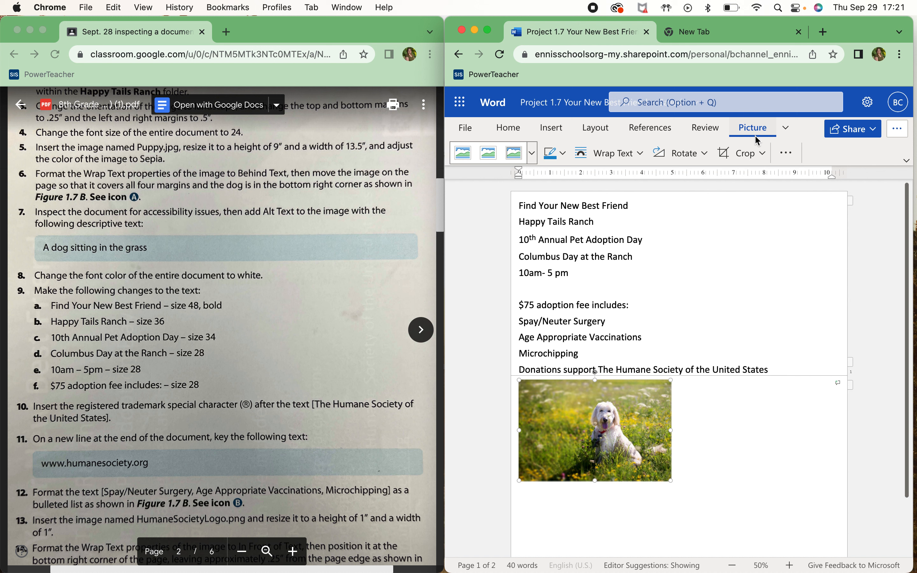
left_click(787, 127)
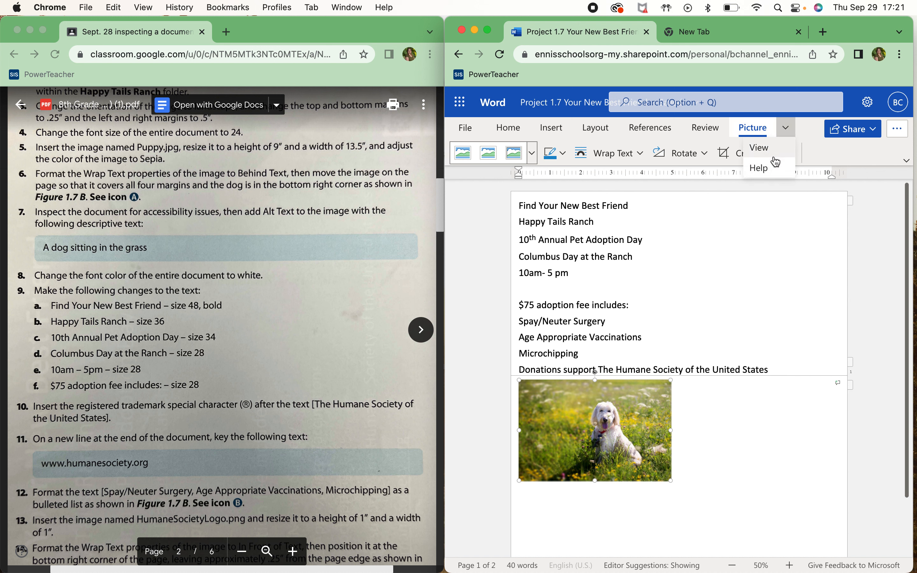
left_click(764, 131)
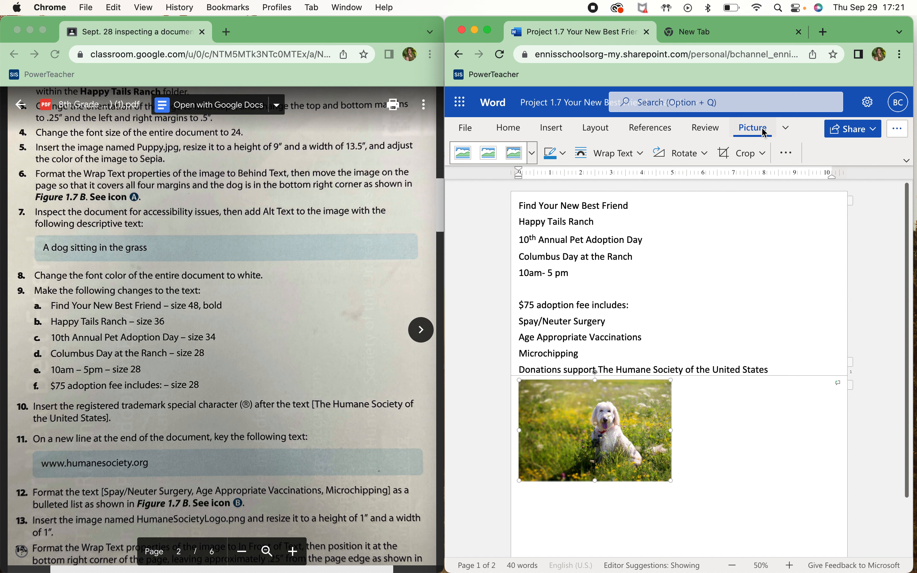
left_click(786, 153)
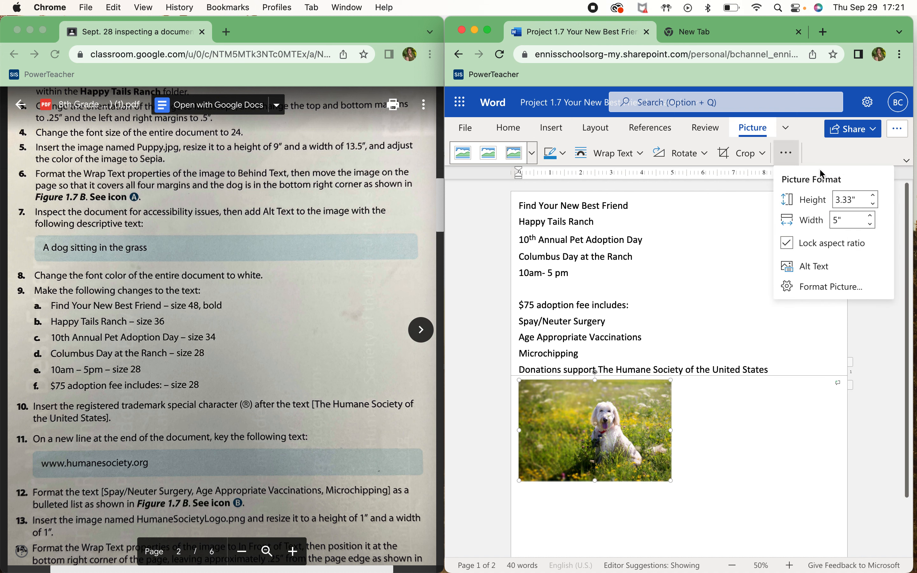
Set the puppy photo height to 9" so the width scales to 13.5", aspect ratio kept locked
left_click(855, 200)
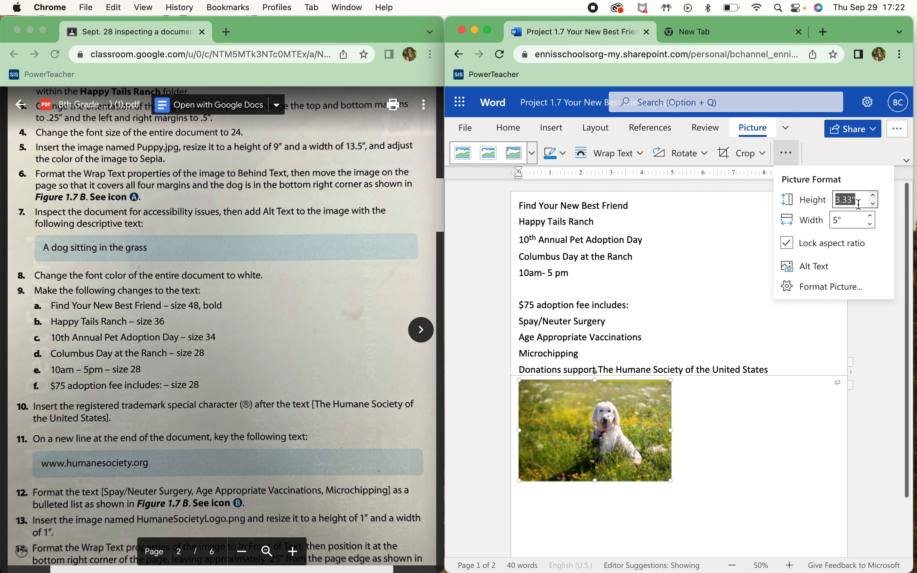
type("9")
left_click(861, 222)
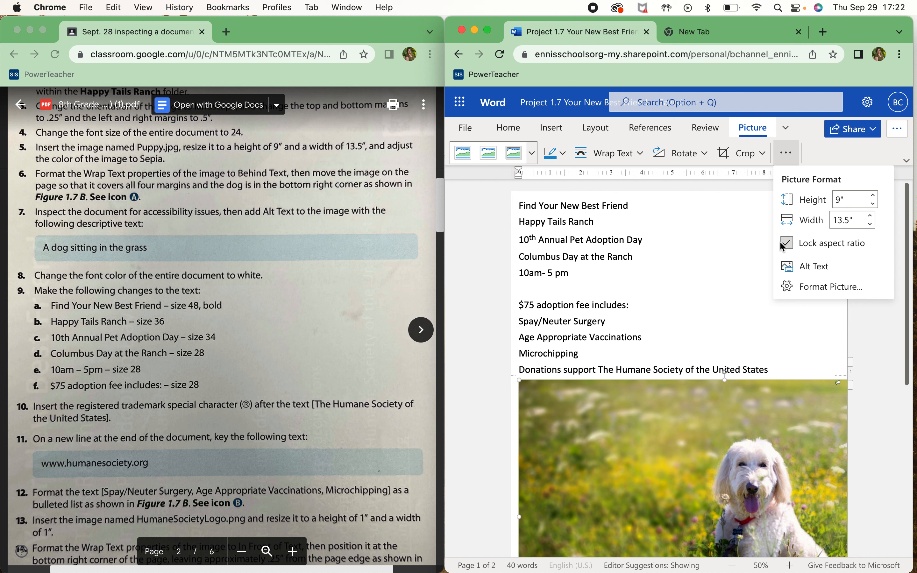
left_click(792, 245)
left_click(788, 243)
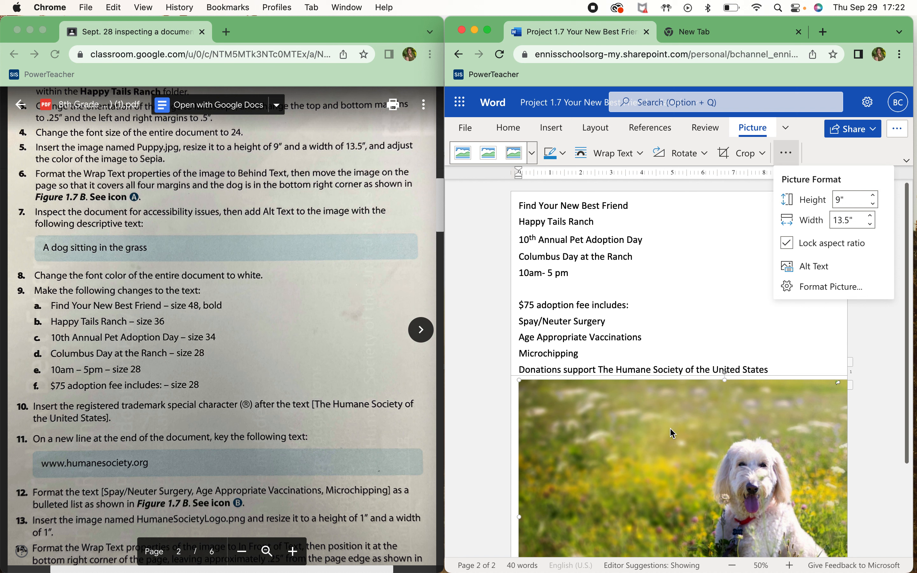
left_click(778, 364)
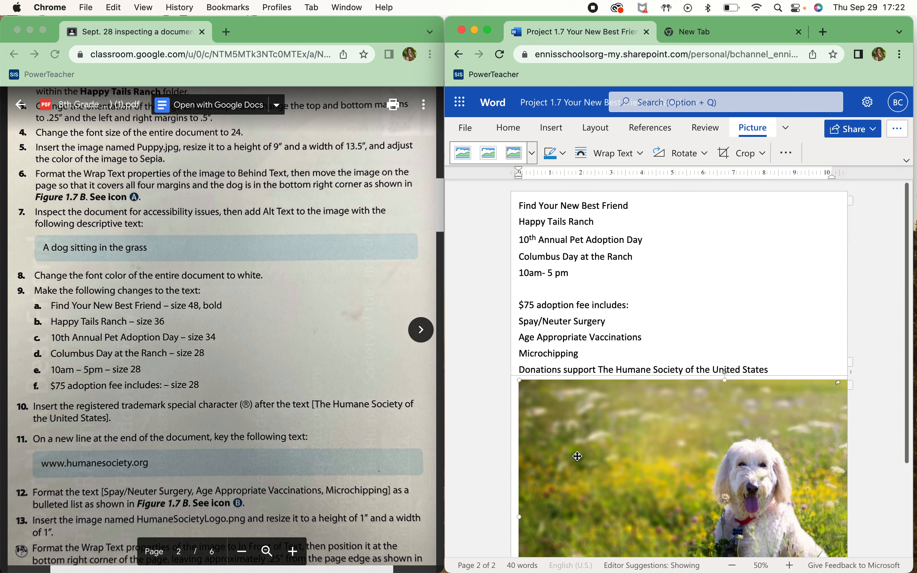
Launch desktop Word and create a new blank document
mouse_move(241, 570)
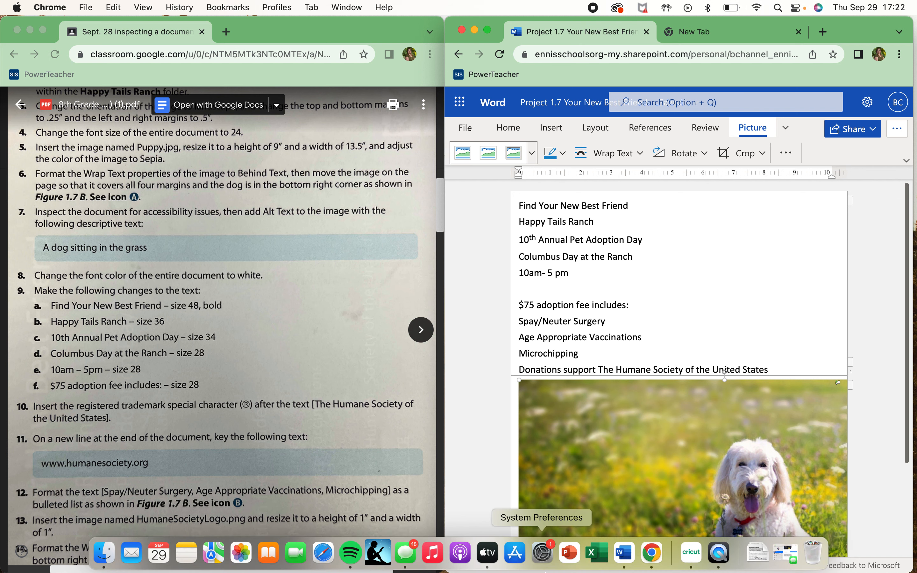
left_click(628, 568)
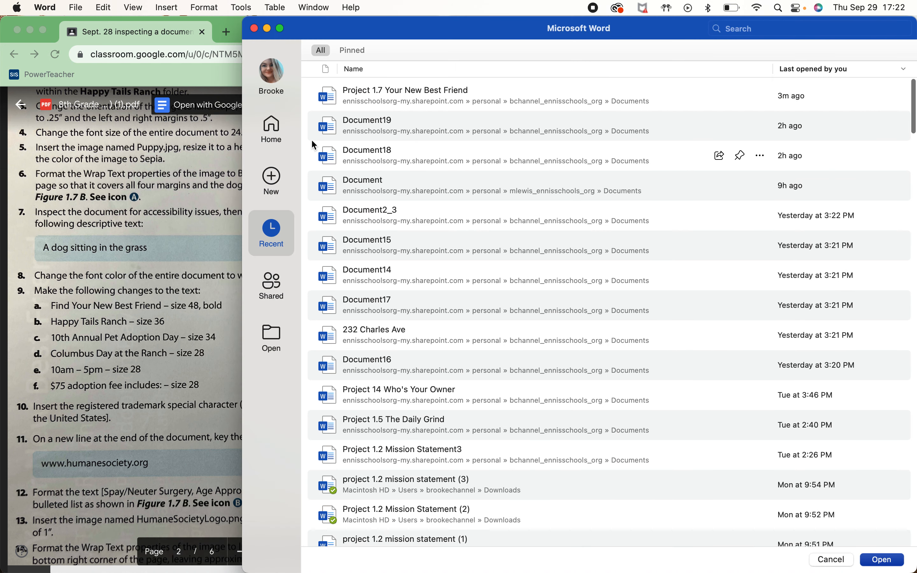
left_click(278, 175)
left_click(391, 140)
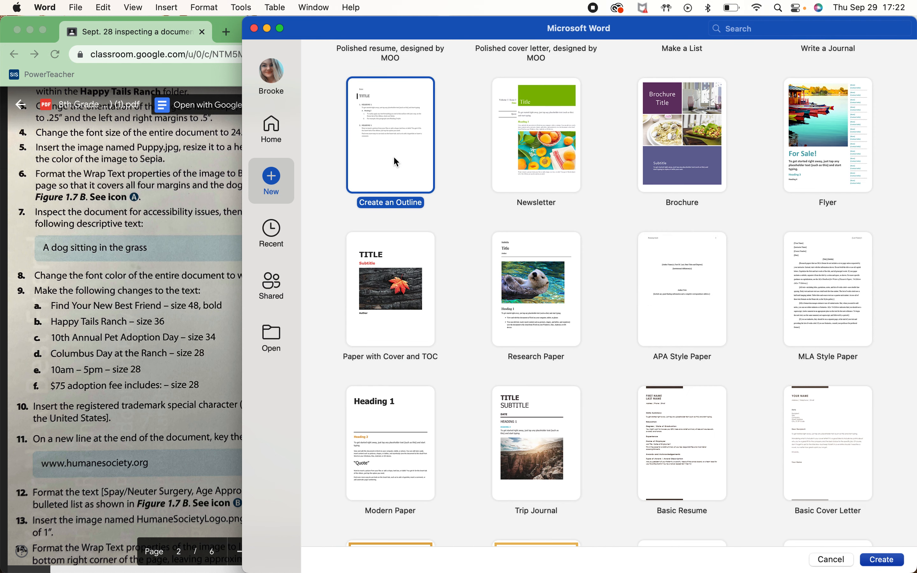
scroll(393, 156, "up", 5)
scroll(393, 156, "up", 3)
left_click(387, 135)
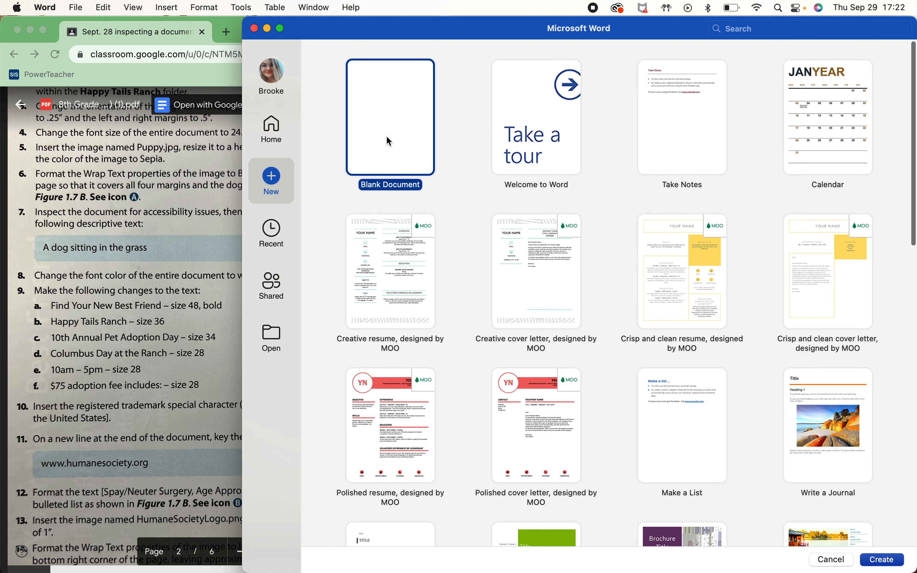
double_click(386, 134)
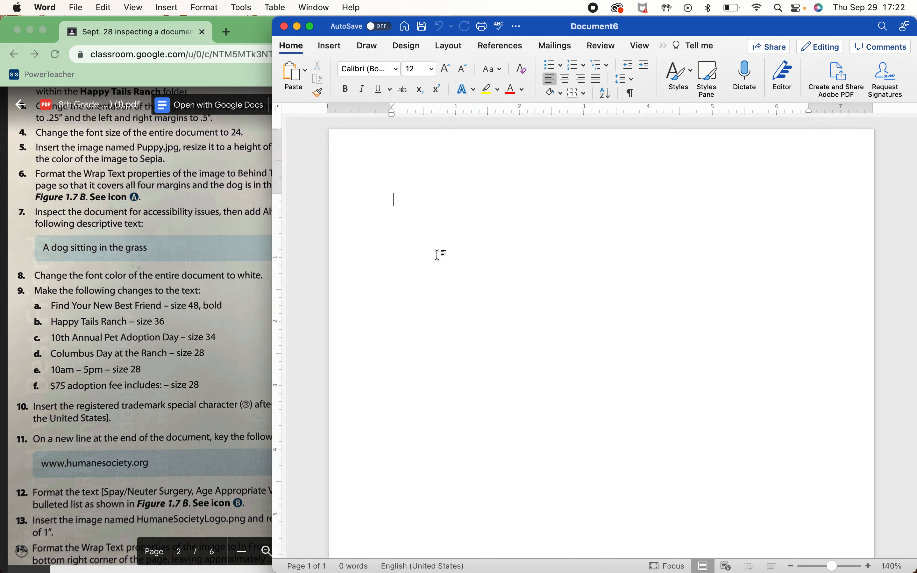
Paste the puppy photo, recolour it Sepia, and minimise the Word window
type("v")
key("BackSpace")
key("super+v")
left_click(580, 302)
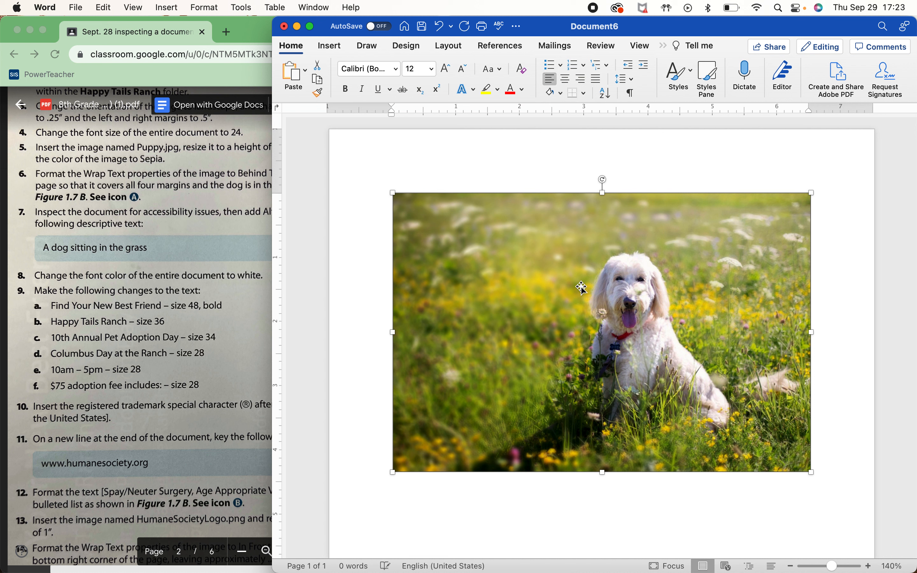
left_click(662, 47)
left_click(684, 73)
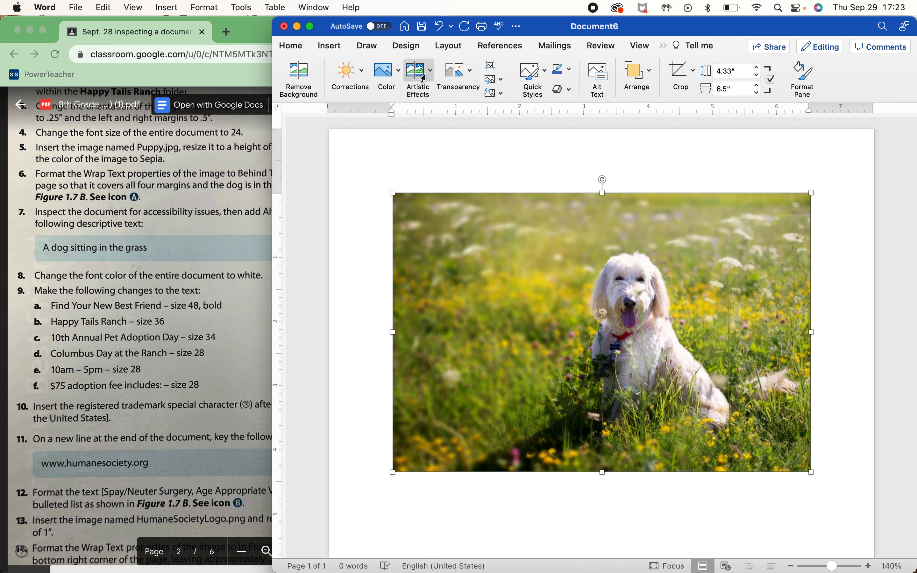
left_click(388, 73)
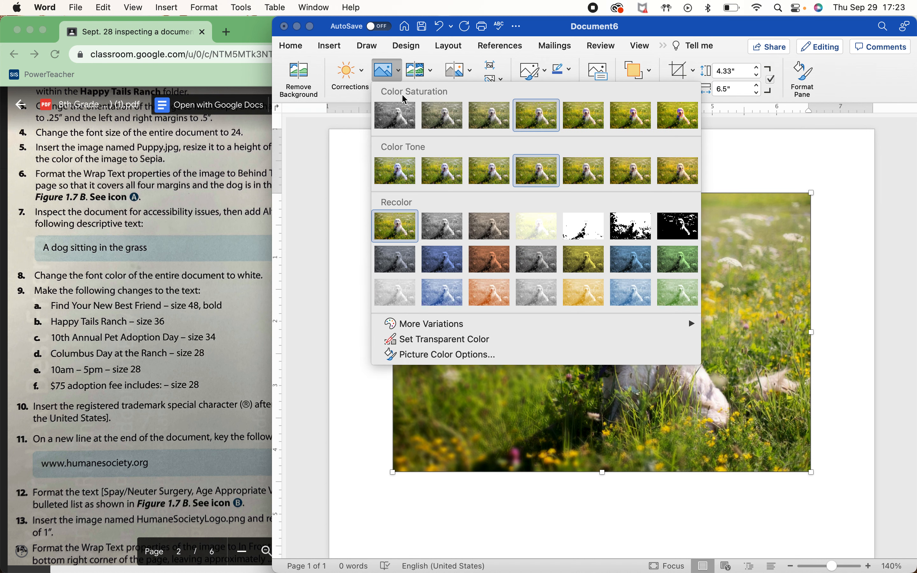
left_click(503, 234)
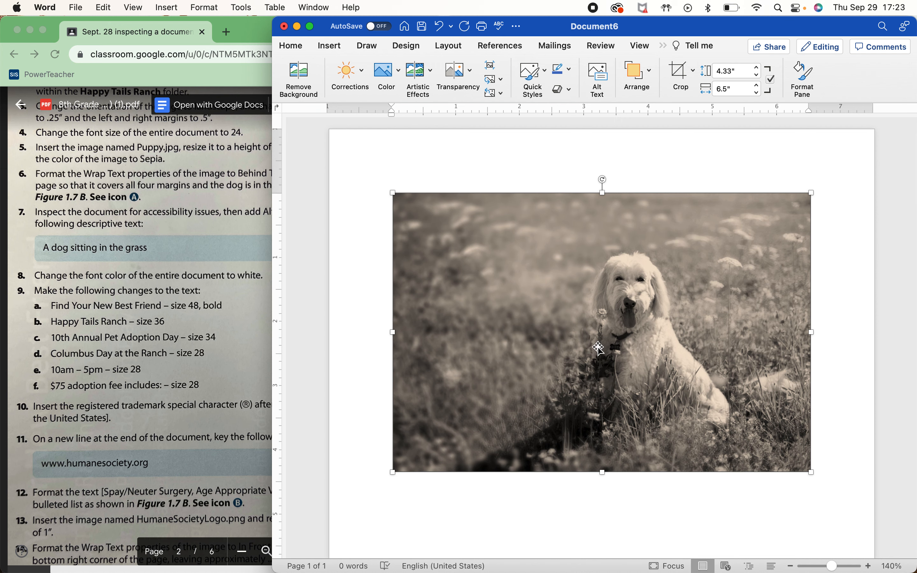
left_click(297, 27)
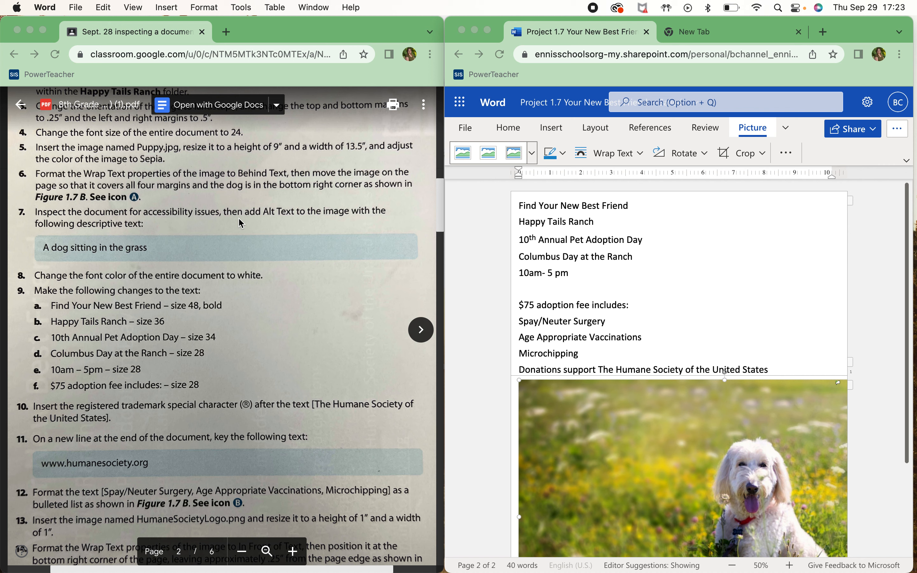
scroll(239, 218, "down", 15)
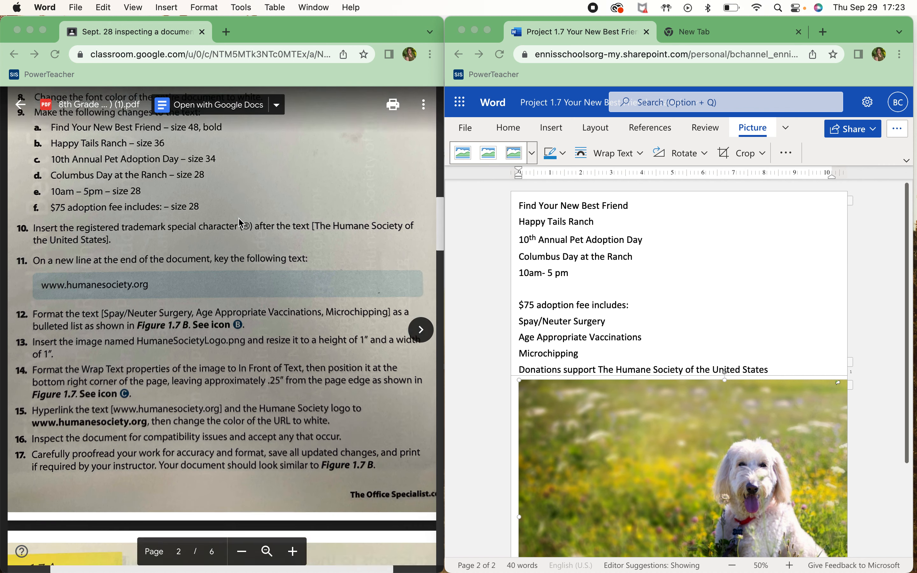
scroll(239, 220, "down", 15)
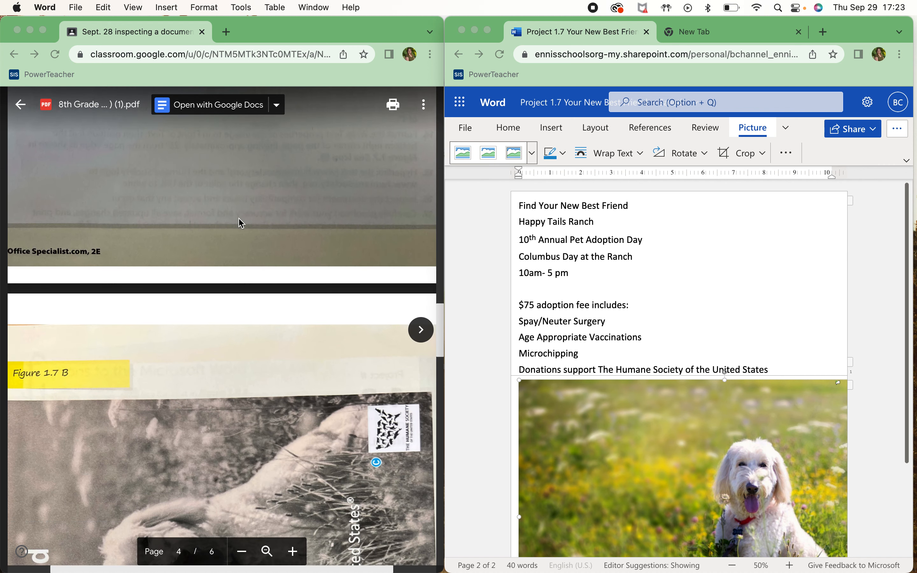
scroll(240, 213, "down", 3)
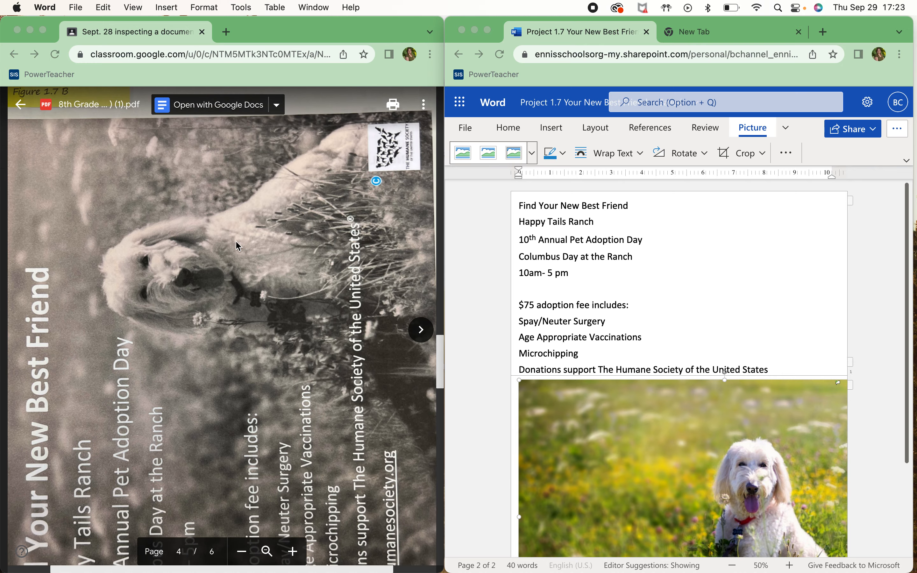
scroll(159, 339, "down", 15)
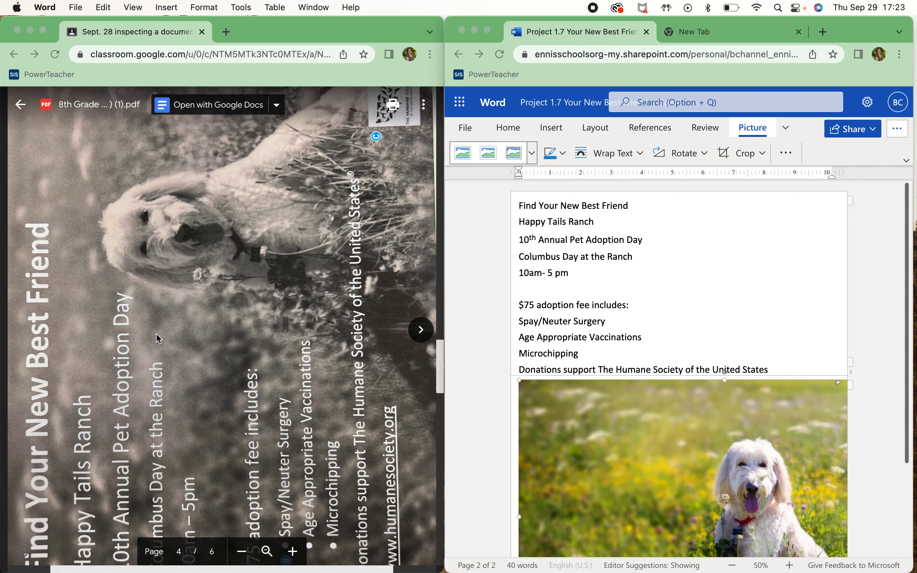
scroll(159, 338, "up", 20)
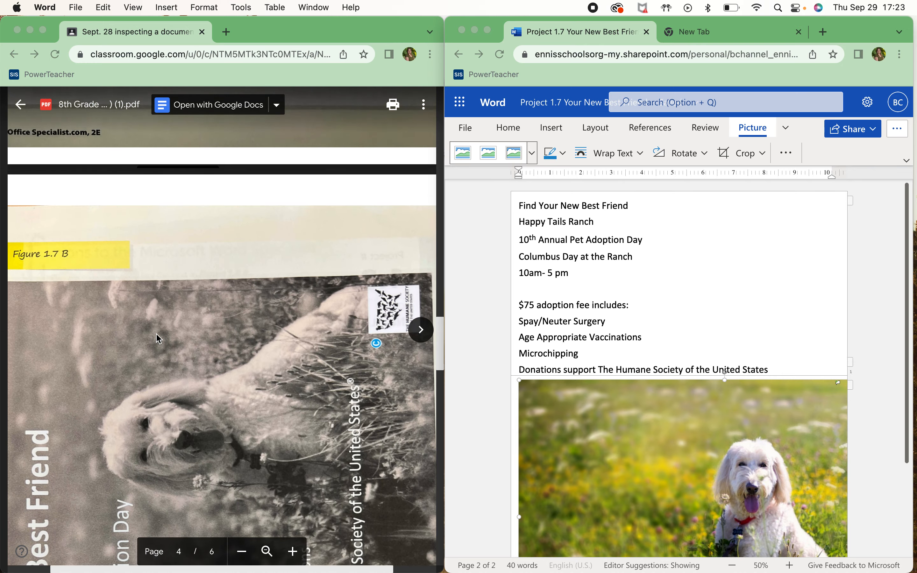
scroll(158, 338, "up", 5)
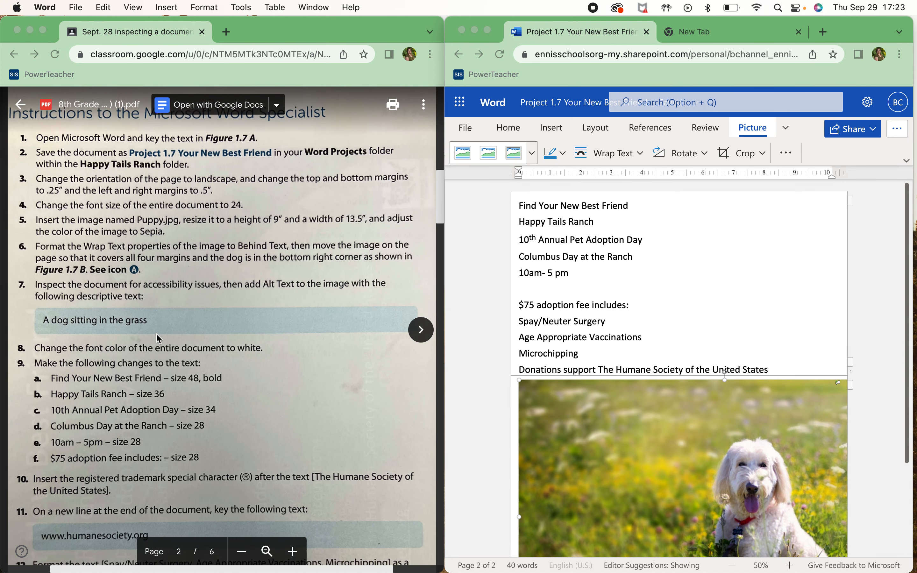
left_click(658, 428)
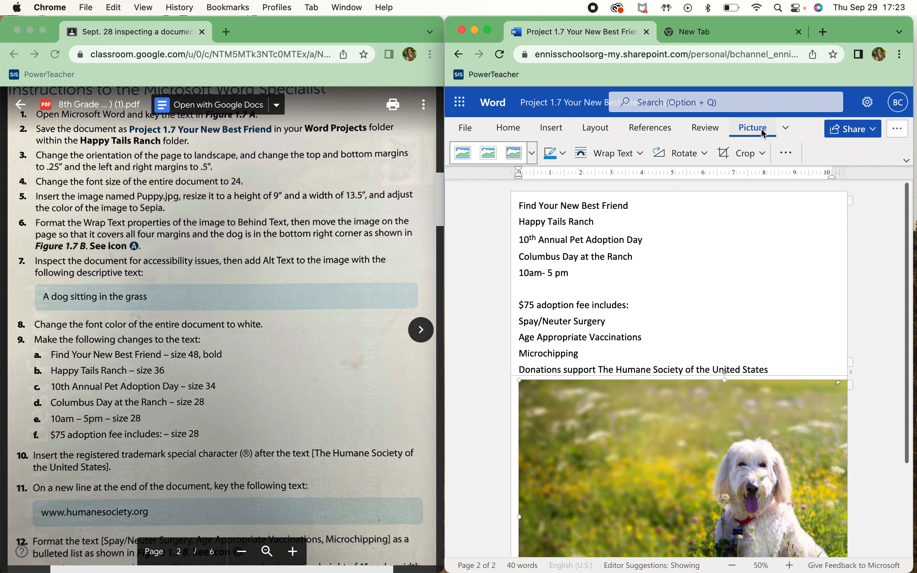
Set the puppy photo to Behind Text and move it to the top of page 1
left_click(640, 154)
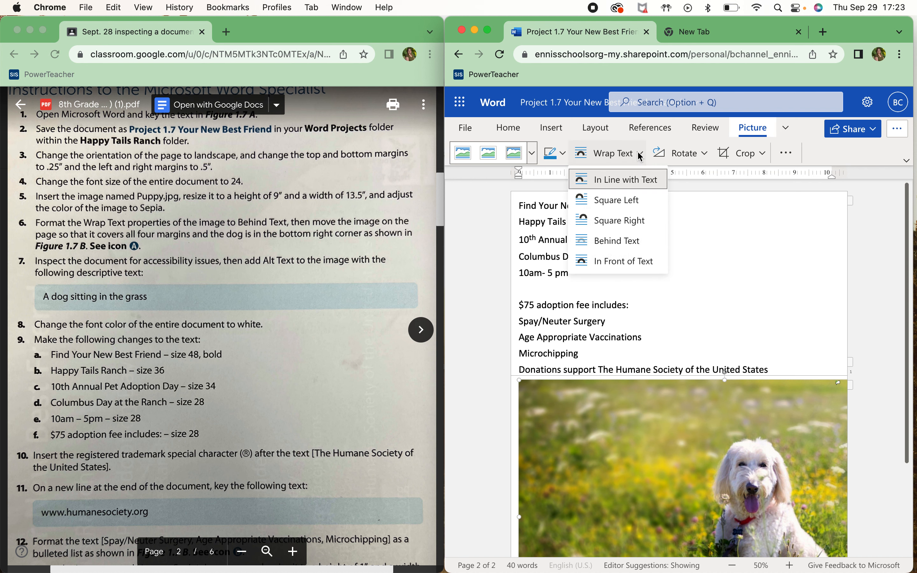
left_click(626, 241)
scroll(651, 338, "up", 3)
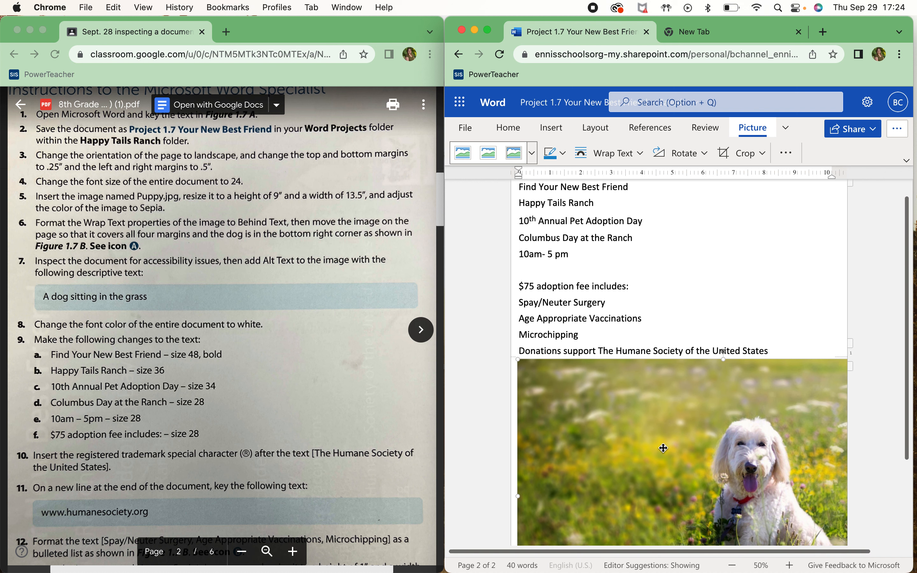
scroll(550, 235, "up", 1)
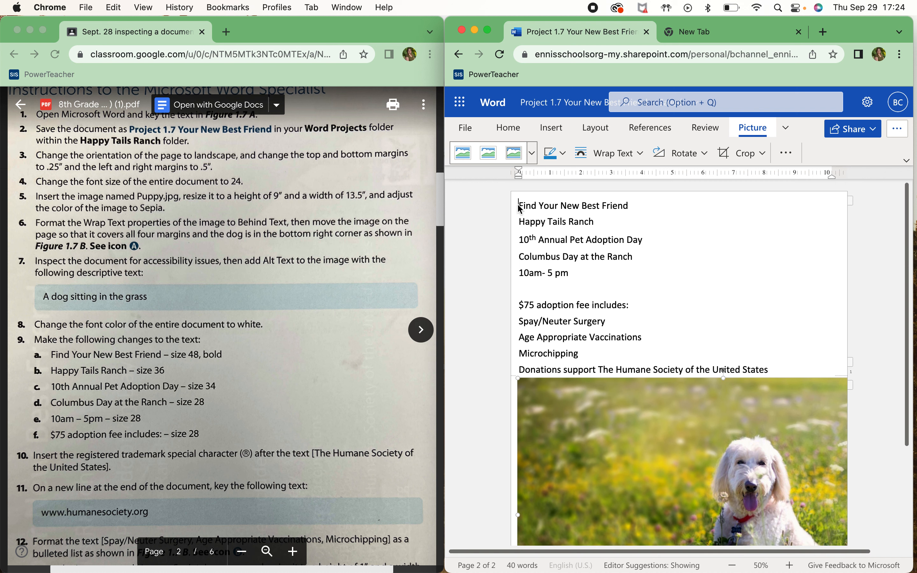
left_click_drag(519, 205, 520, 206)
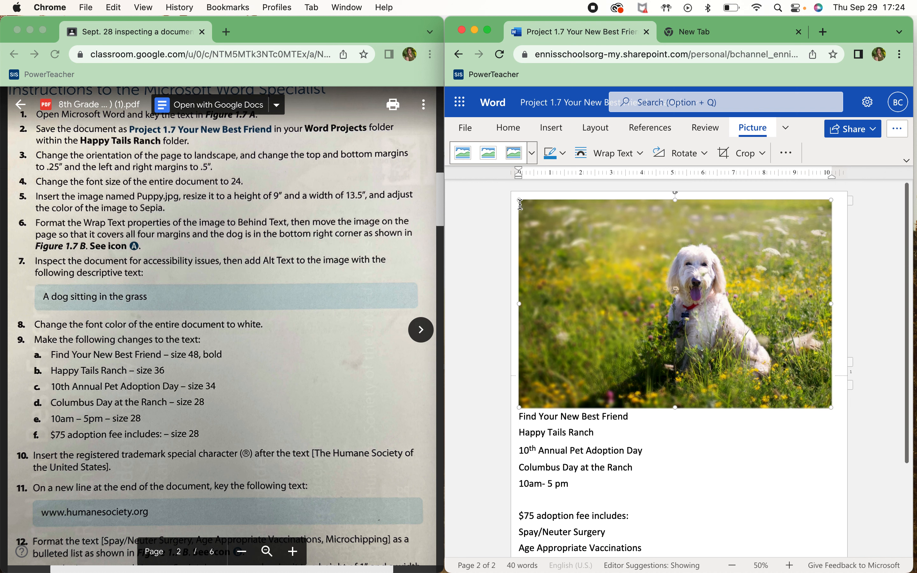
Reapply Behind Text wrapping so the photo stays under the flyer text
left_click(637, 152)
left_click(619, 227)
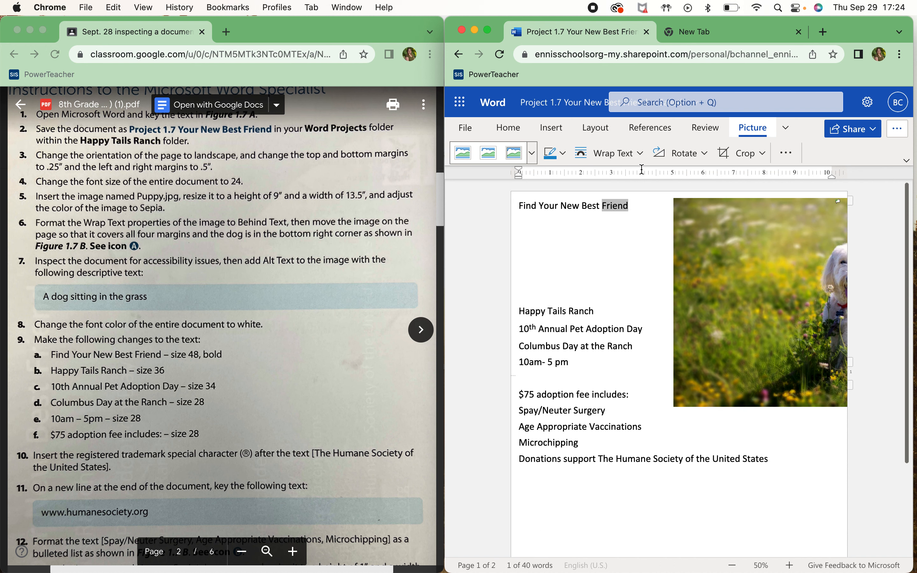
left_click(632, 152)
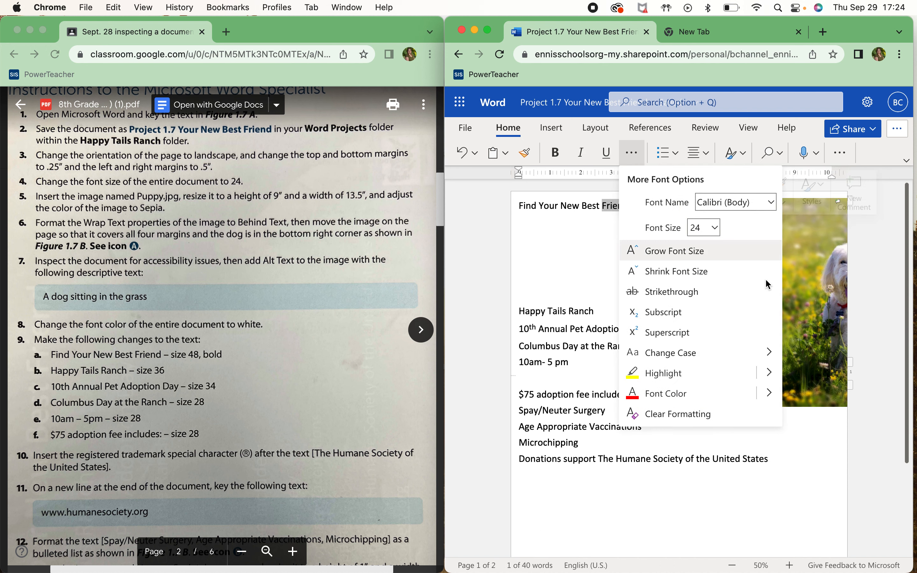
left_click(811, 303)
left_click(800, 290)
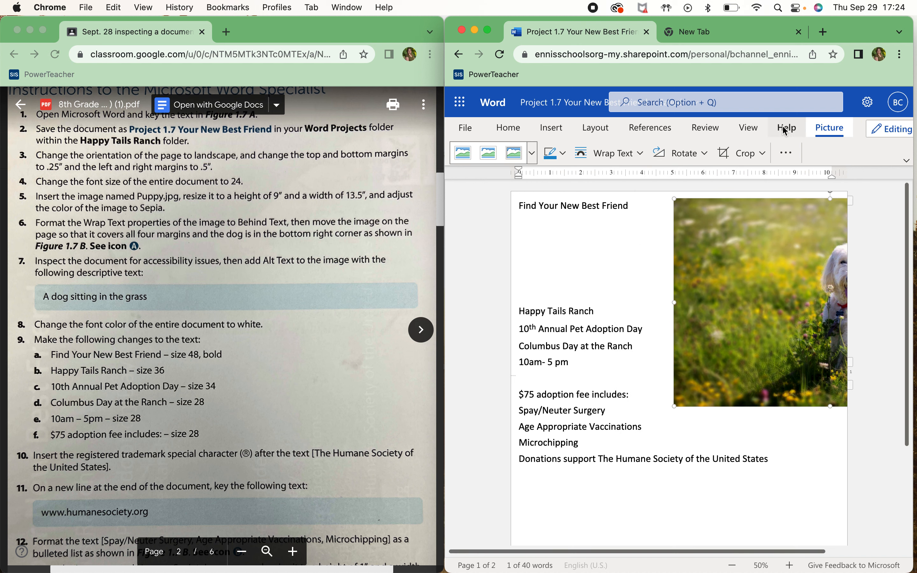
left_click(642, 152)
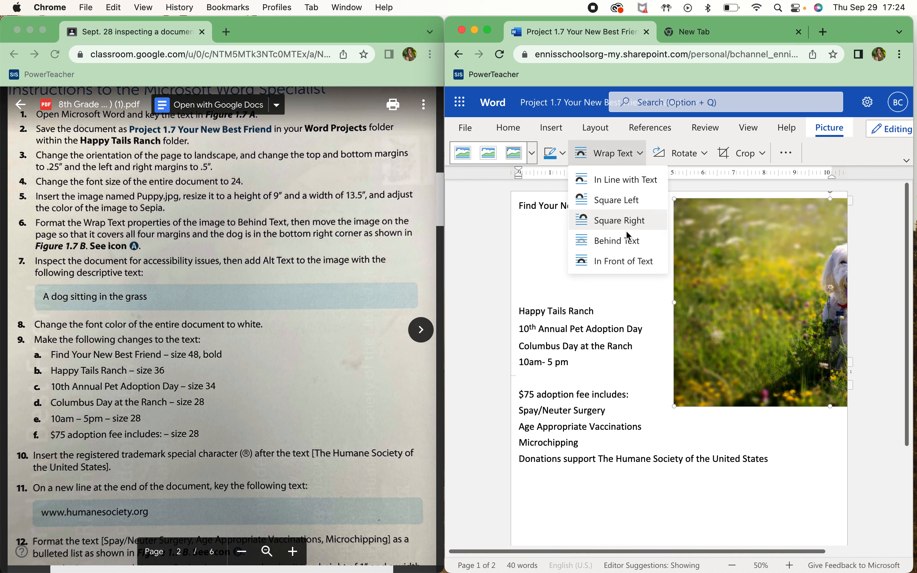
left_click(626, 239)
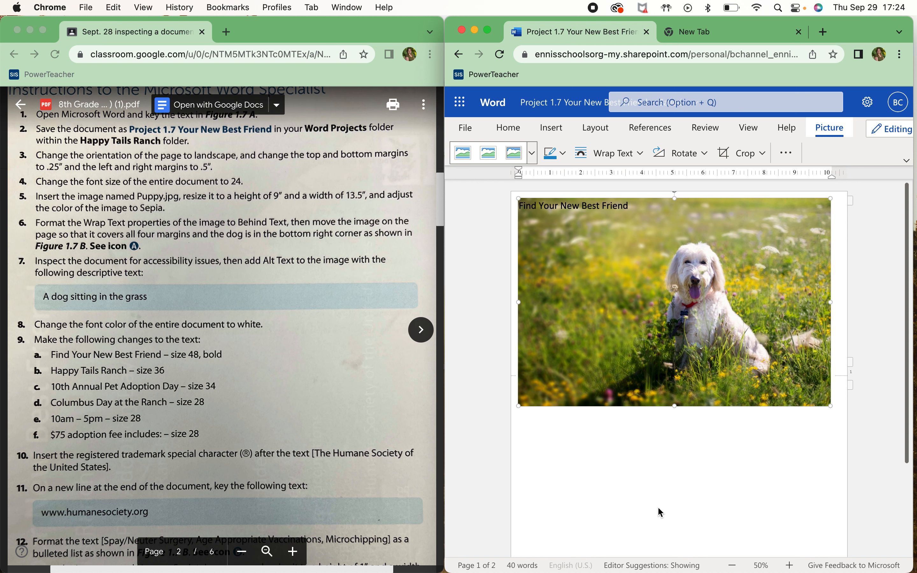
left_click(744, 502)
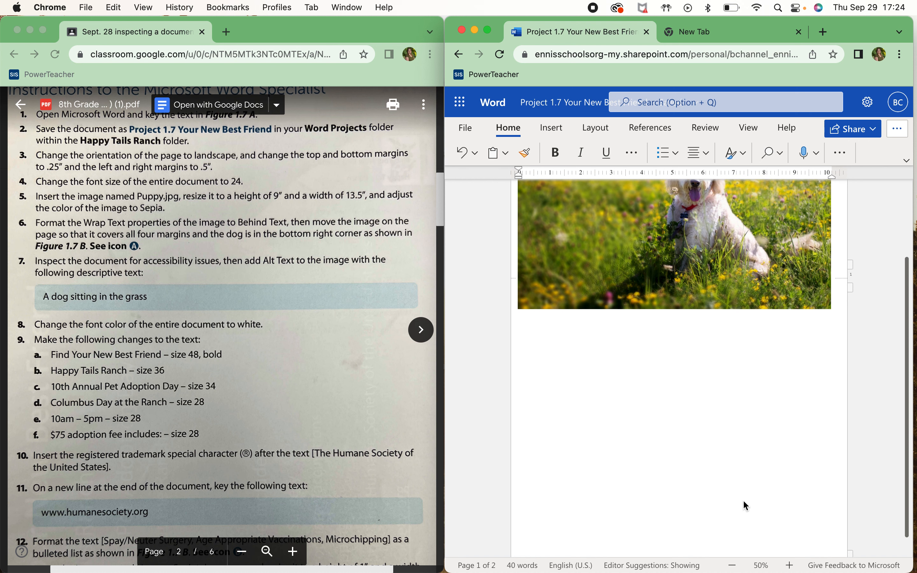
scroll(743, 500, "up", 3)
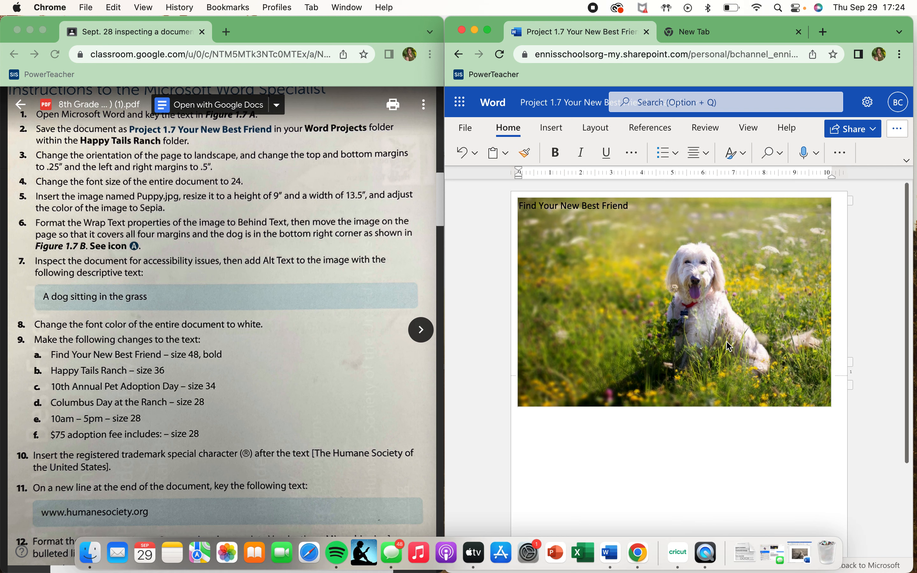
left_click(744, 299)
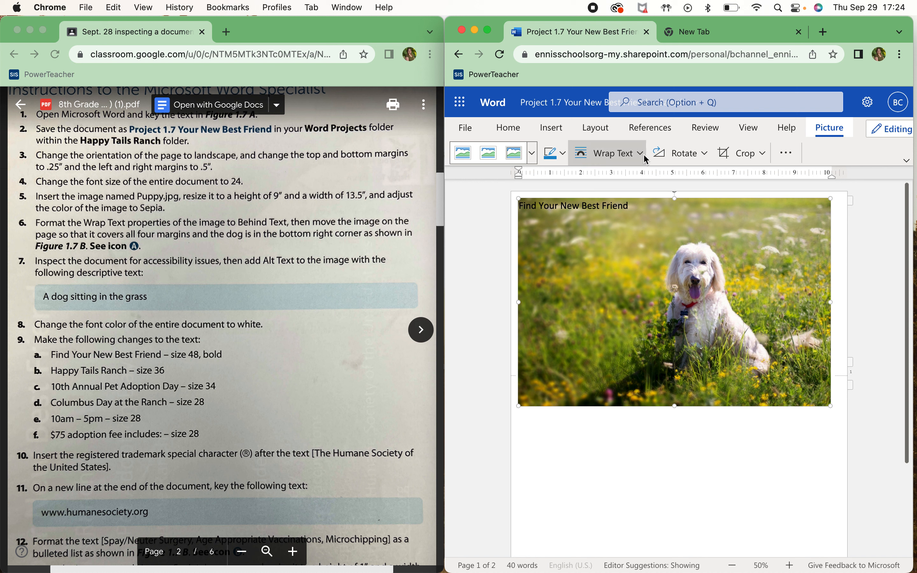
left_click(644, 162)
left_click(627, 240)
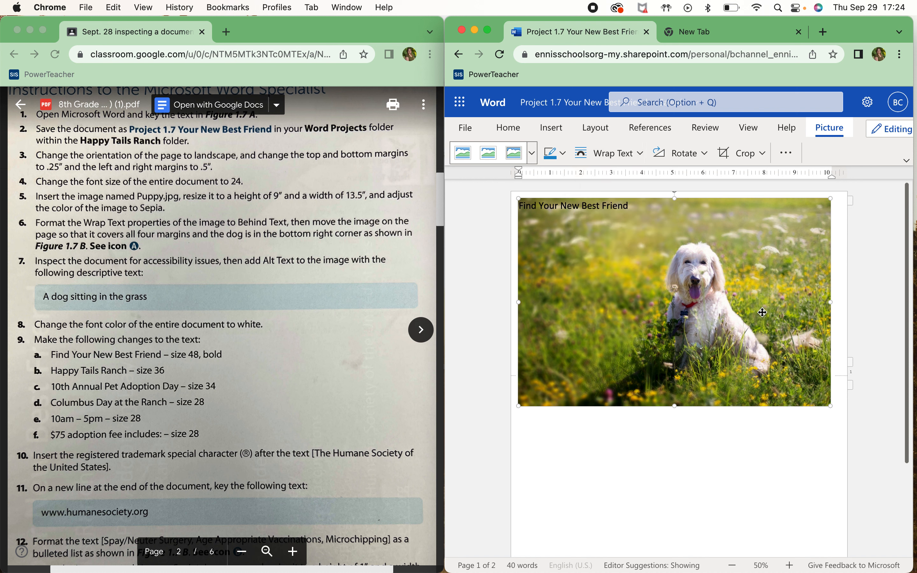
left_click(762, 467)
key("super+a")
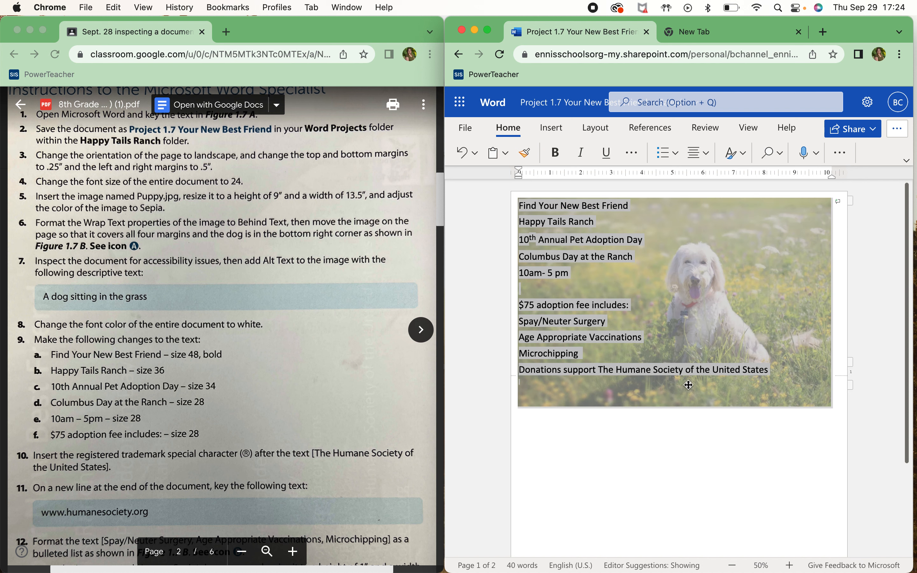
left_click(637, 160)
mouse_move(744, 394)
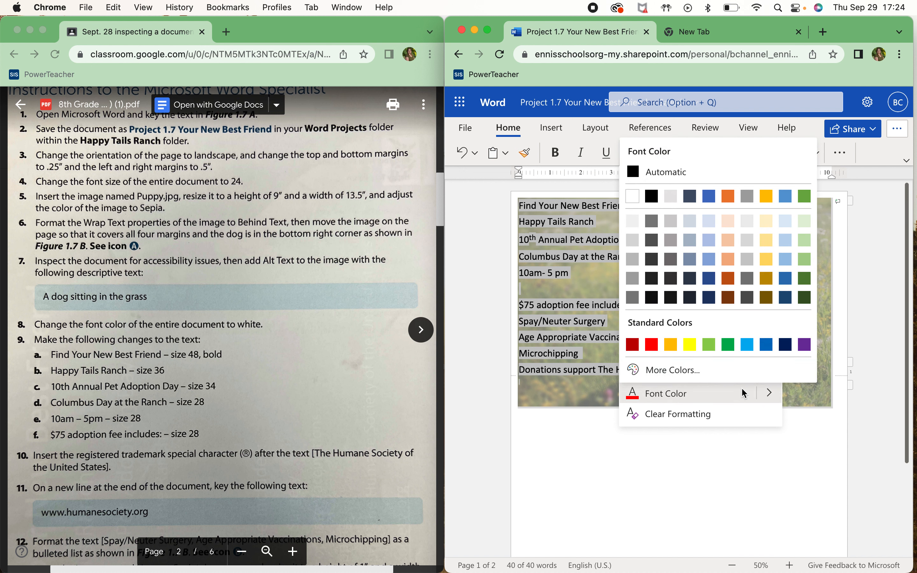
left_click(649, 181)
left_click(639, 489)
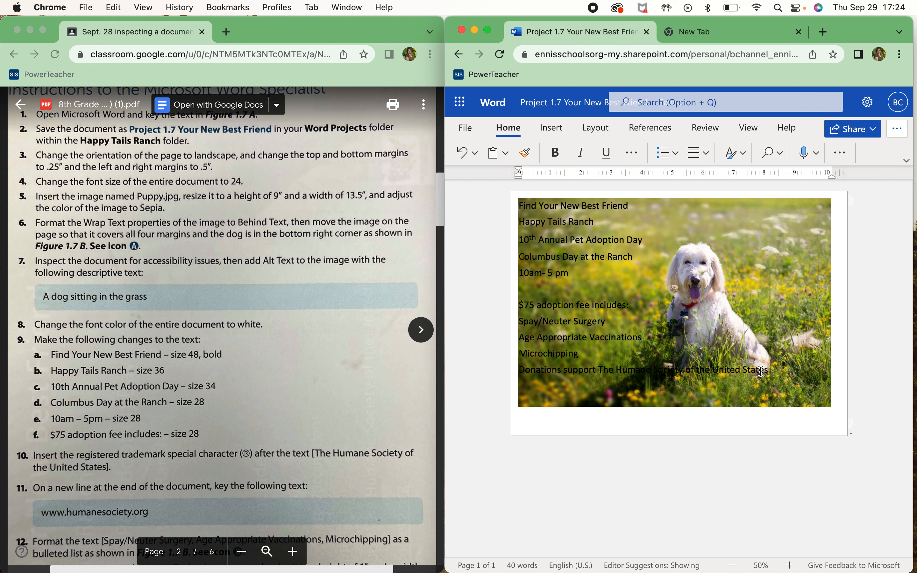
left_click(631, 152)
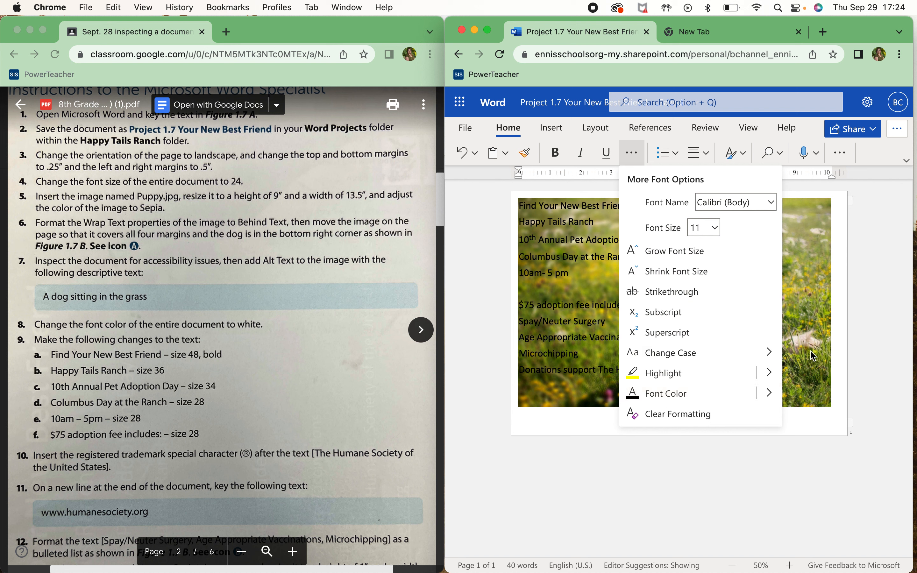
left_click(836, 417)
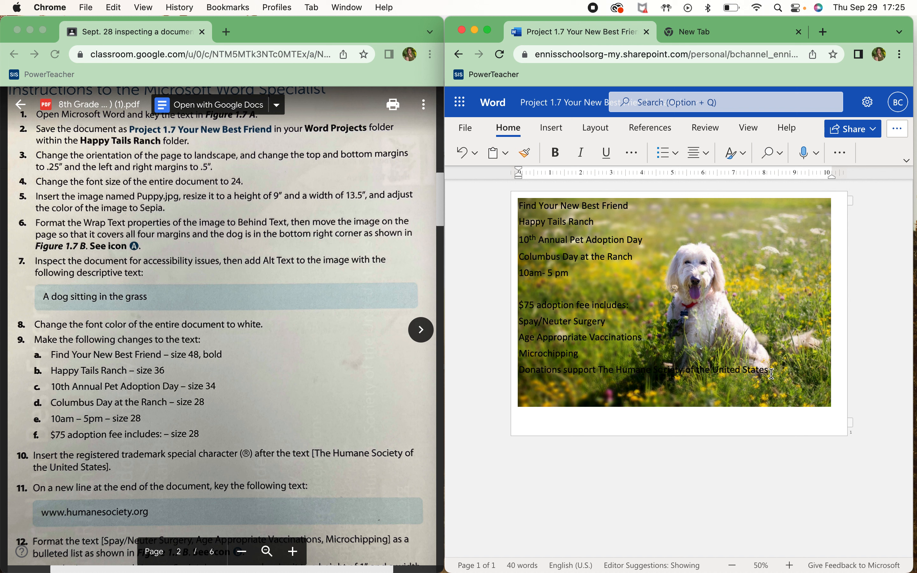
left_click(824, 395)
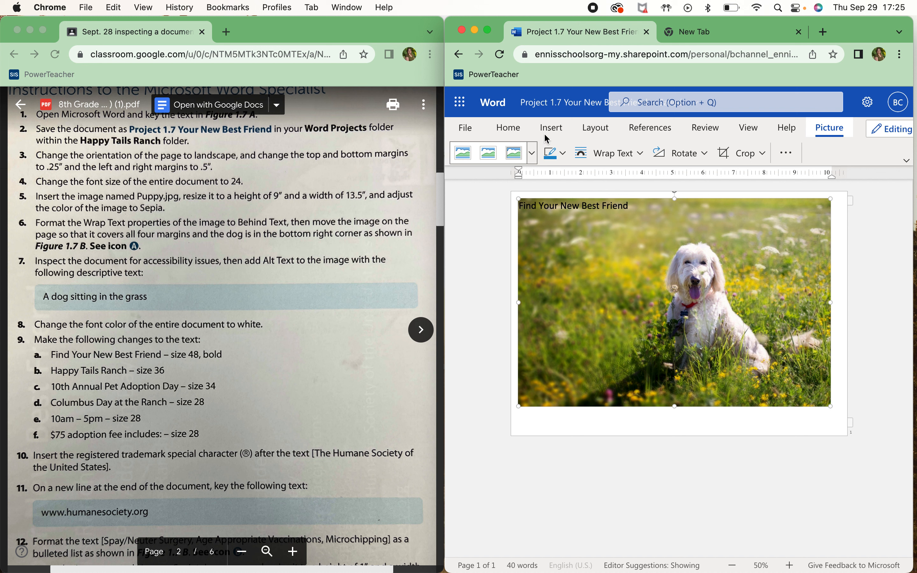
Give the puppy photo the alt text title 'A dog sitting in the grass'
left_click(508, 127)
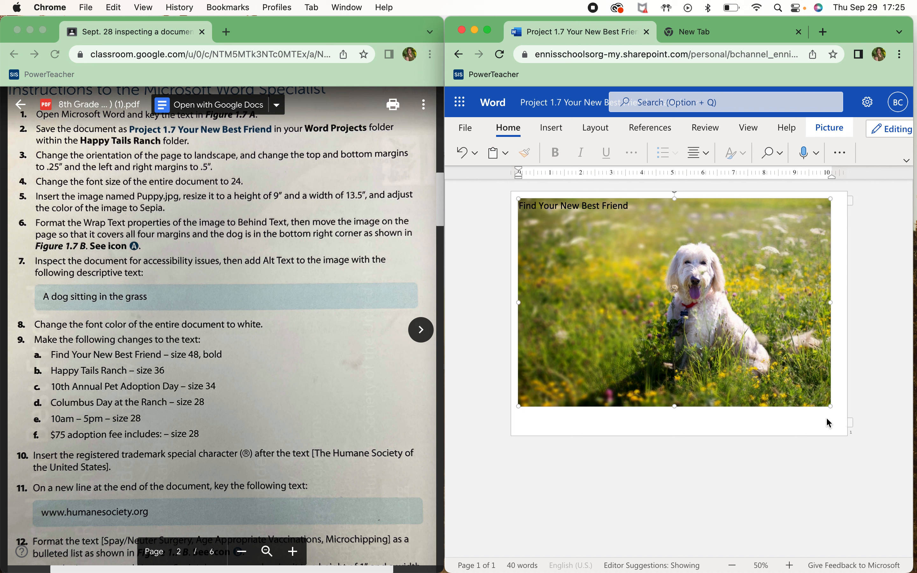
left_click(839, 131)
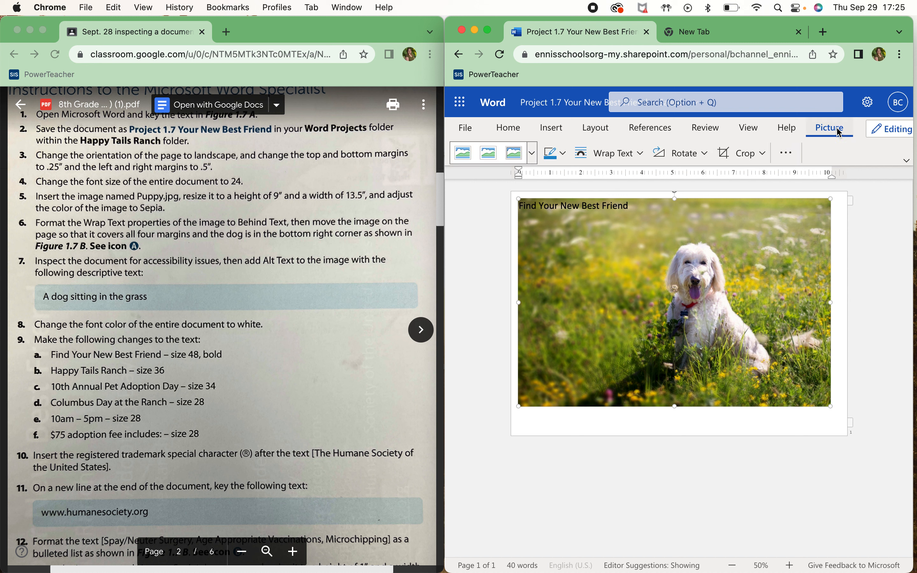
left_click(794, 152)
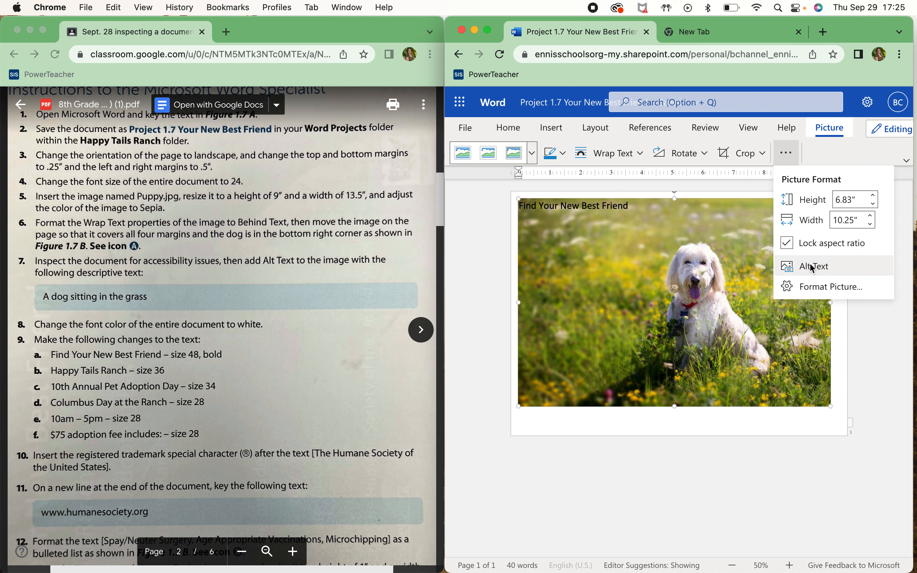
left_click(822, 266)
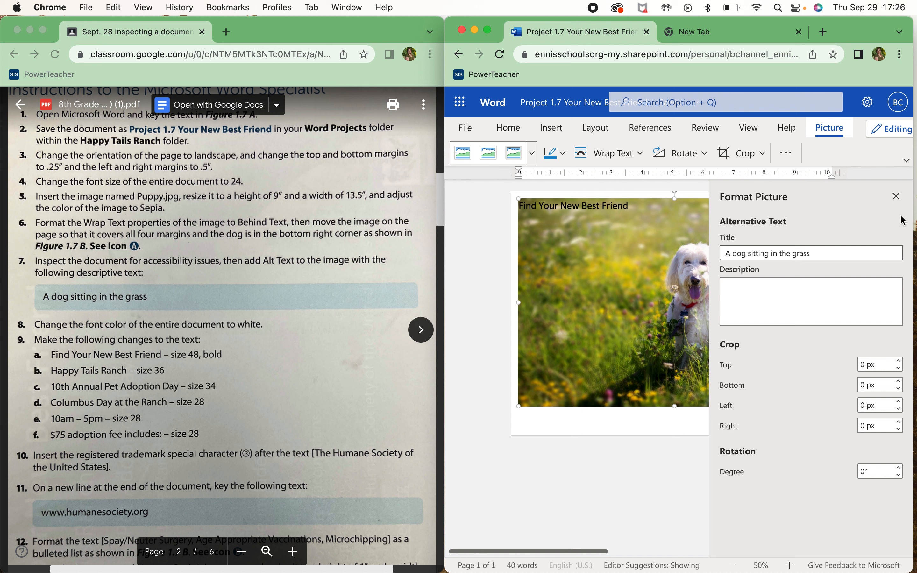
left_click(897, 196)
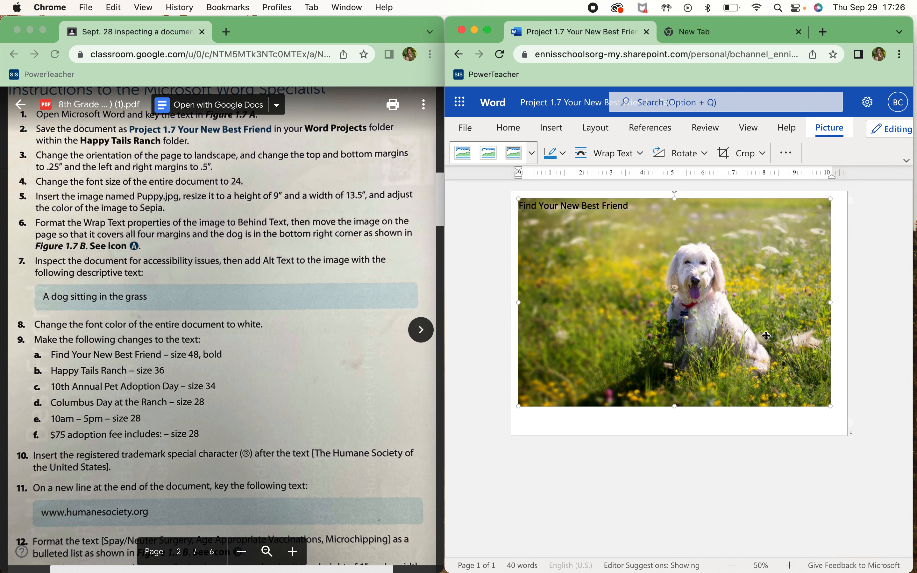
Recheck the photo's alt text, then select all the document text
left_click(785, 155)
left_click(829, 259)
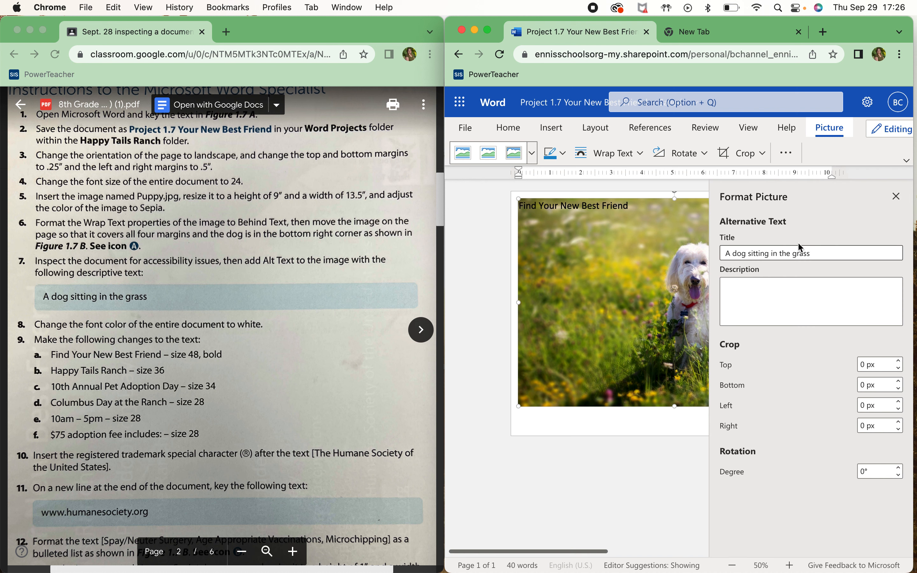
left_click(897, 196)
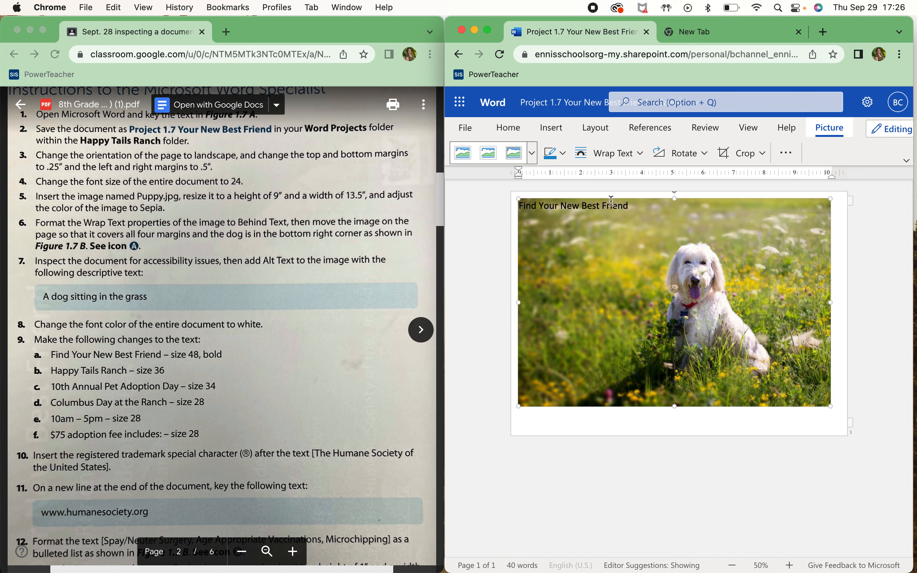
key("super+a")
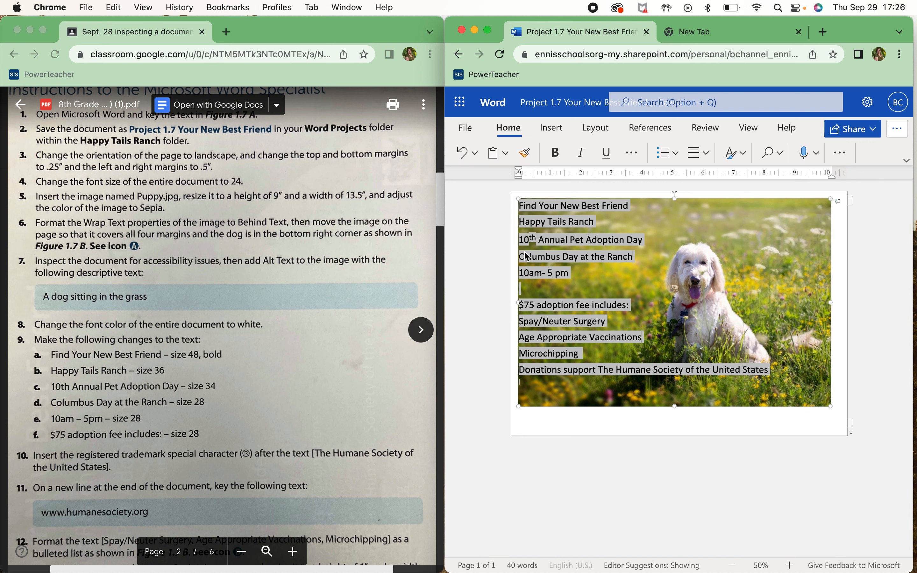
Change the font colour of all the selected flyer text to White
left_click(632, 153)
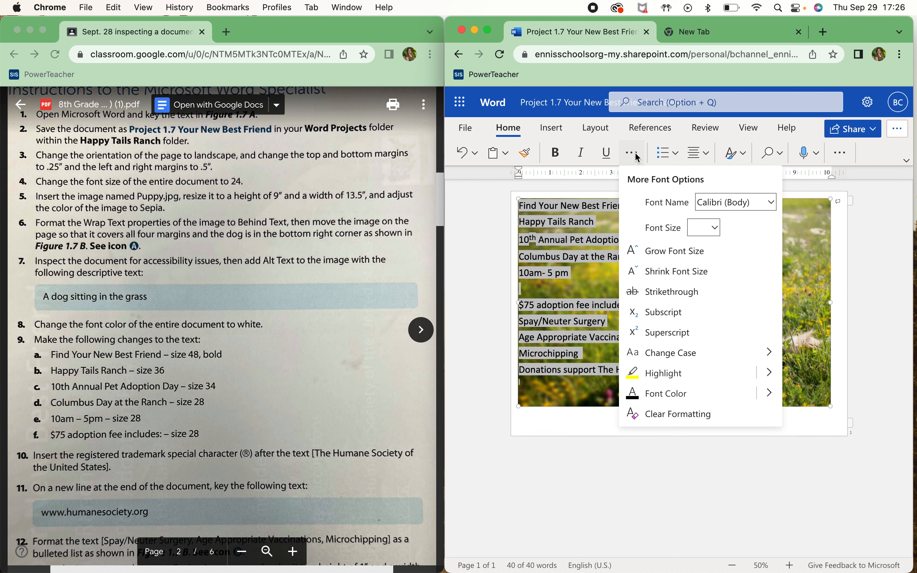
left_click(770, 399)
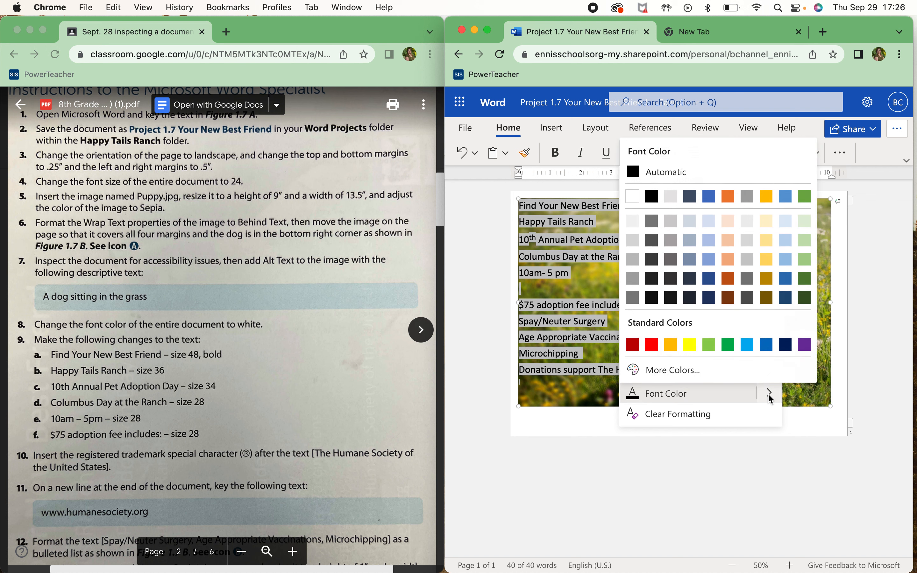
left_click(633, 196)
left_click(616, 418)
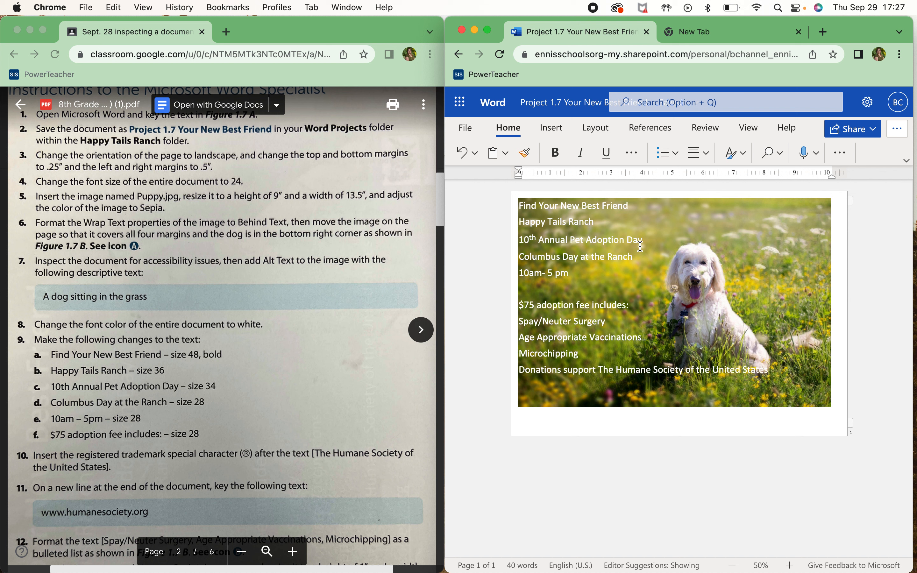
Make the title 'Find Your New Best Friend', including its leading F, 48-point bold
left_click(638, 205)
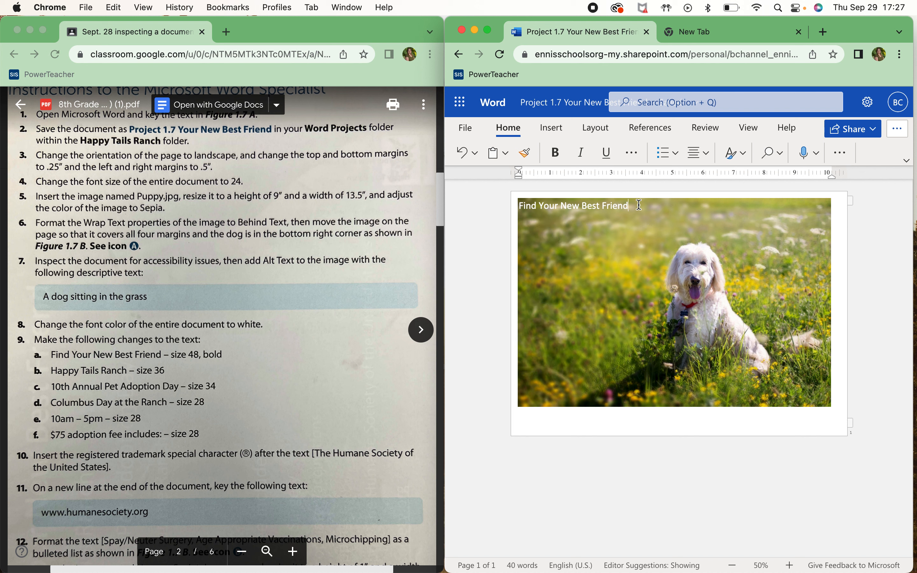
left_click_drag(636, 205, 521, 211)
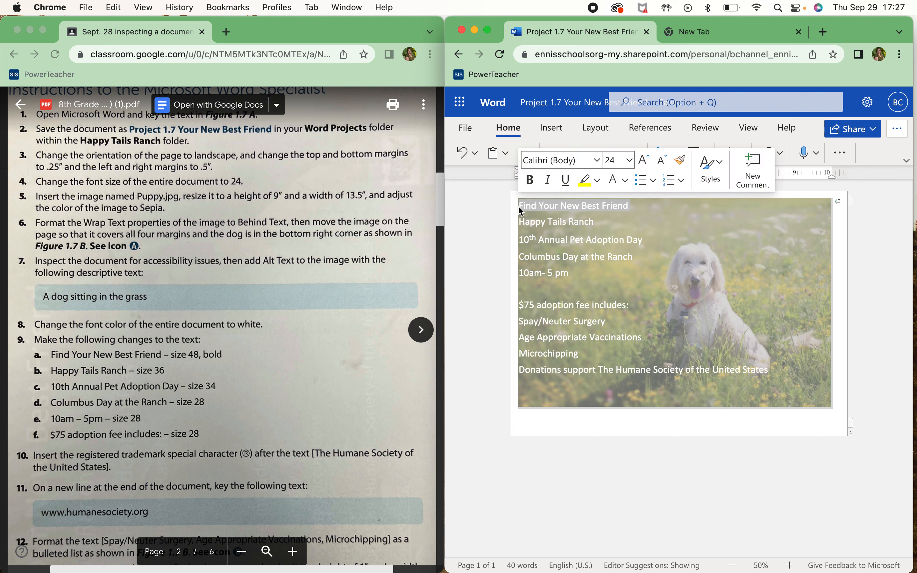
left_click(665, 241)
left_click_drag(629, 205, 519, 206)
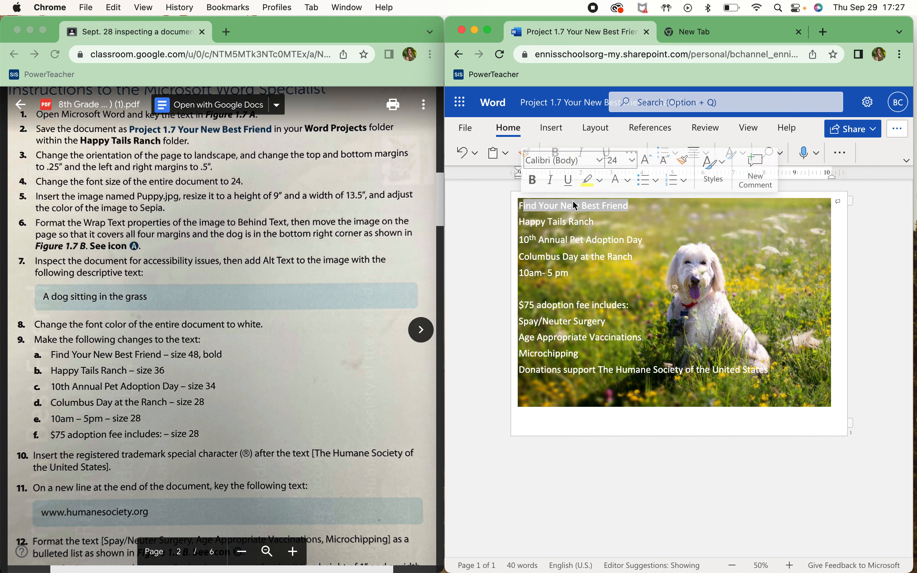
left_click_drag(623, 205, 522, 205)
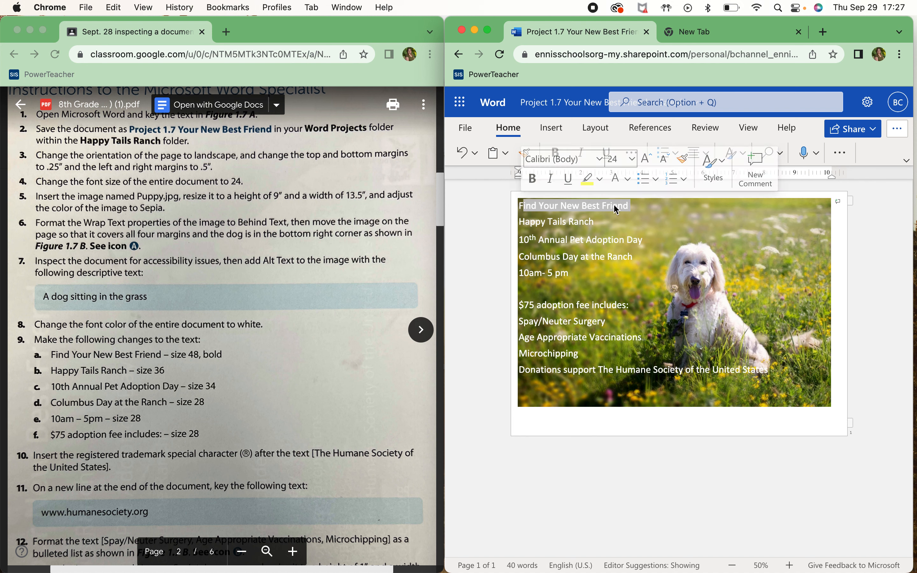
left_click(632, 159)
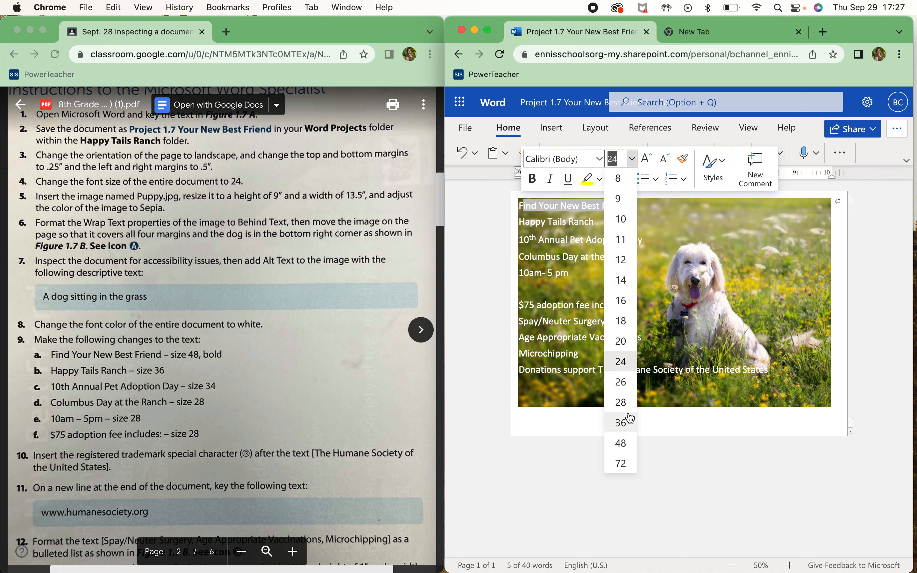
left_click(621, 441)
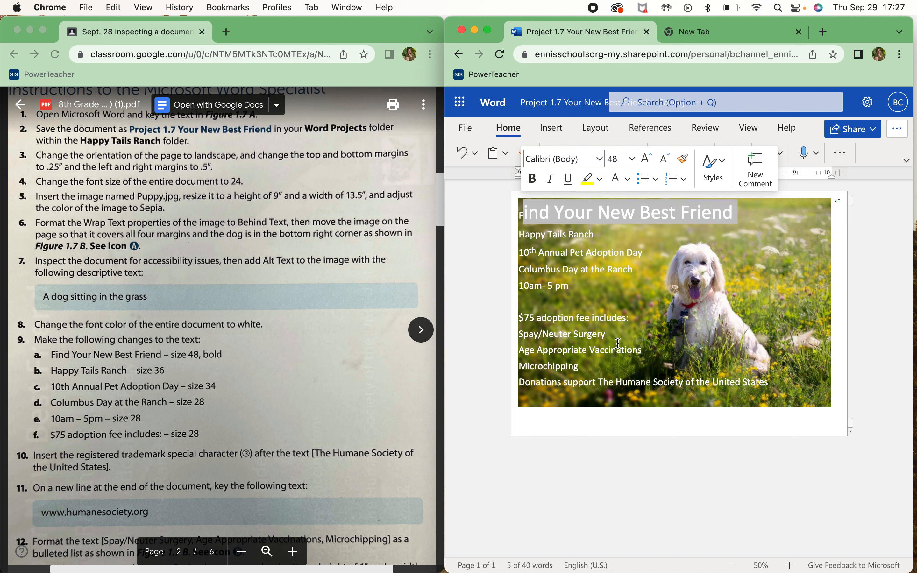
left_click(534, 181)
left_click(523, 219)
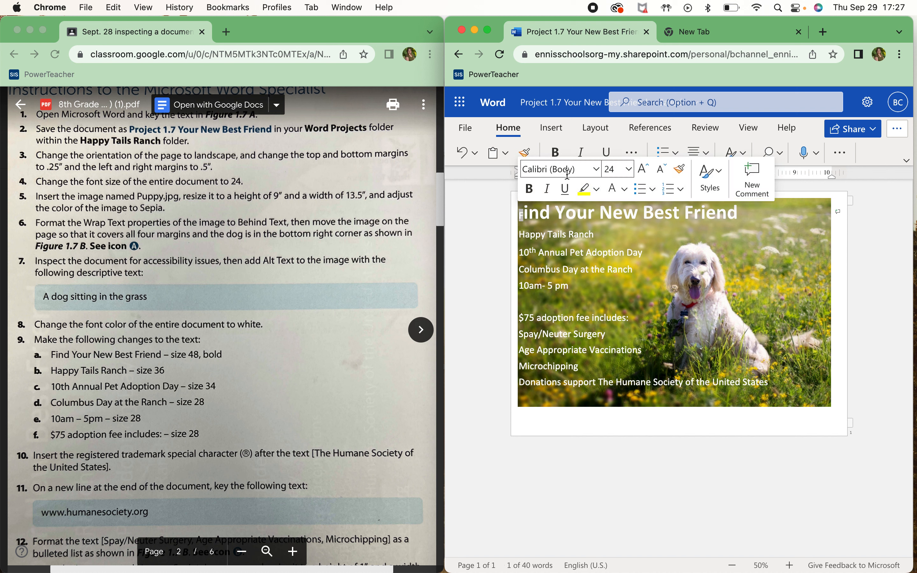
left_click(628, 170)
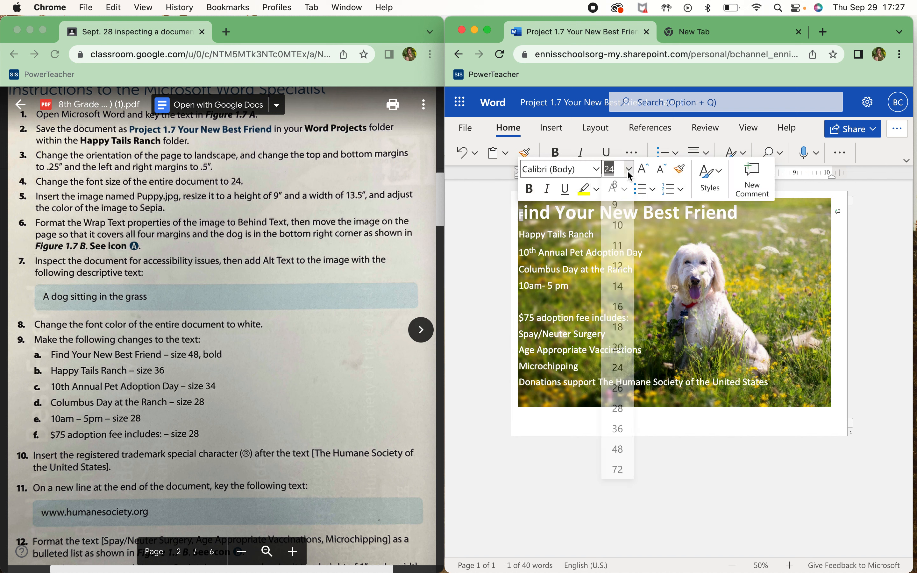
left_click(618, 454)
left_click(530, 188)
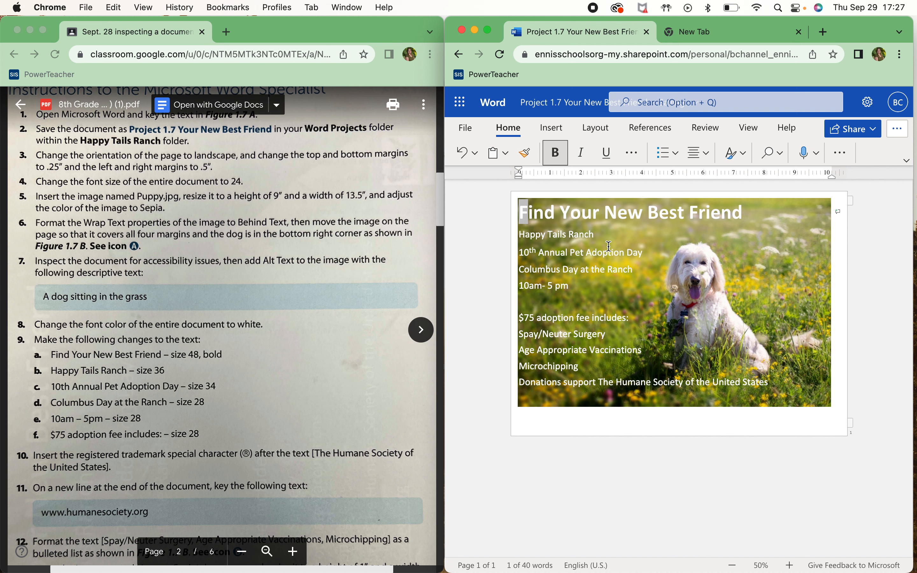
left_click(610, 242)
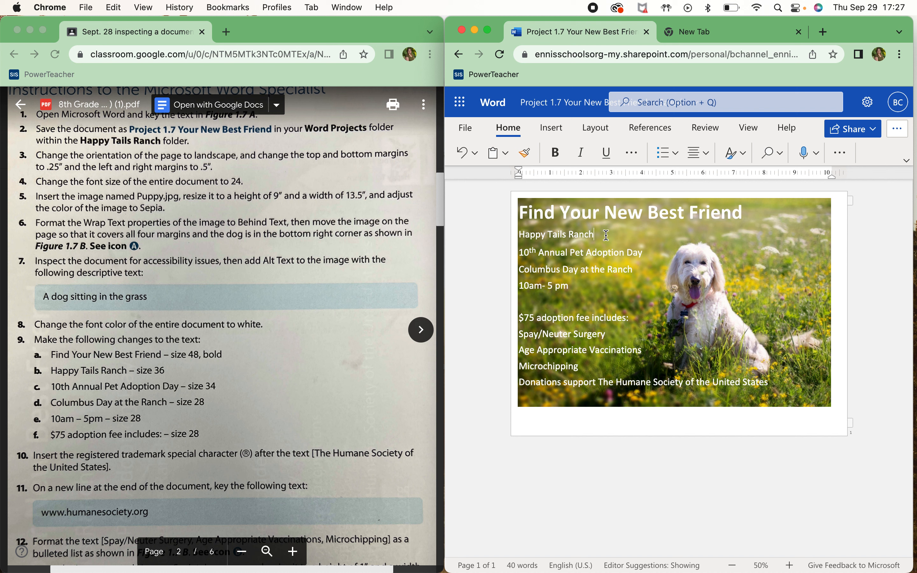
Set the 'Happy Tails Ranch' line to font size 36
left_click_drag(594, 235, 519, 235)
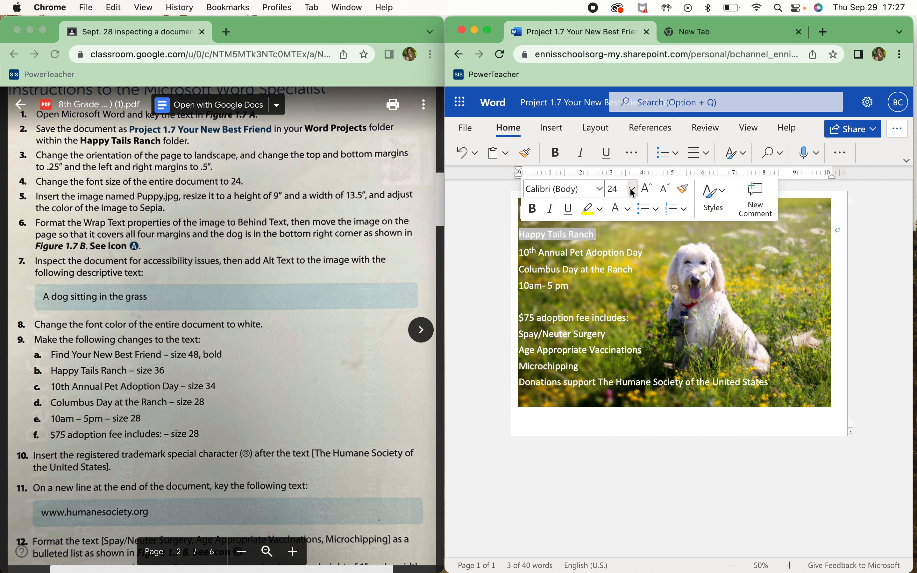
left_click(631, 189)
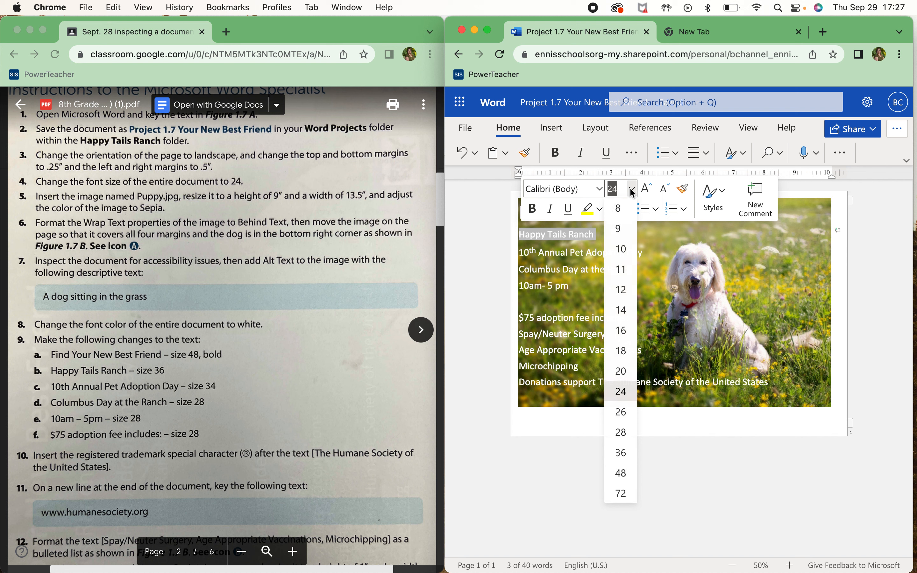
left_click(626, 453)
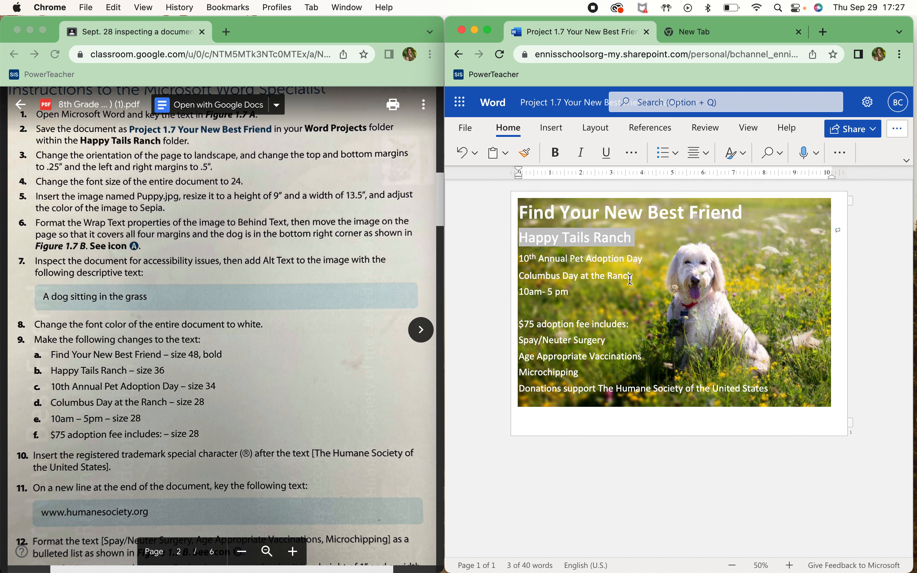
left_click_drag(645, 259, 522, 267)
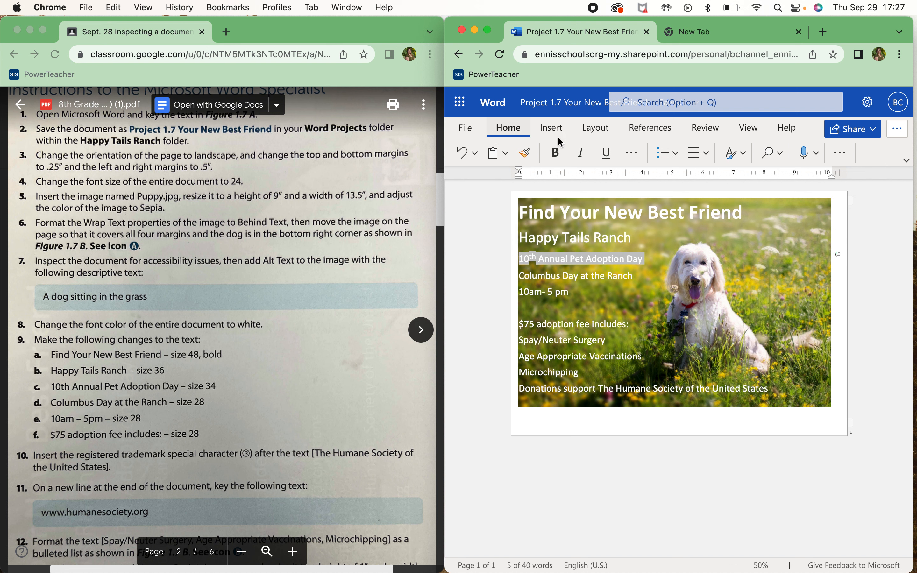
Set the '10th Annual Pet Adoption Day' line to font size 34
left_click(632, 157)
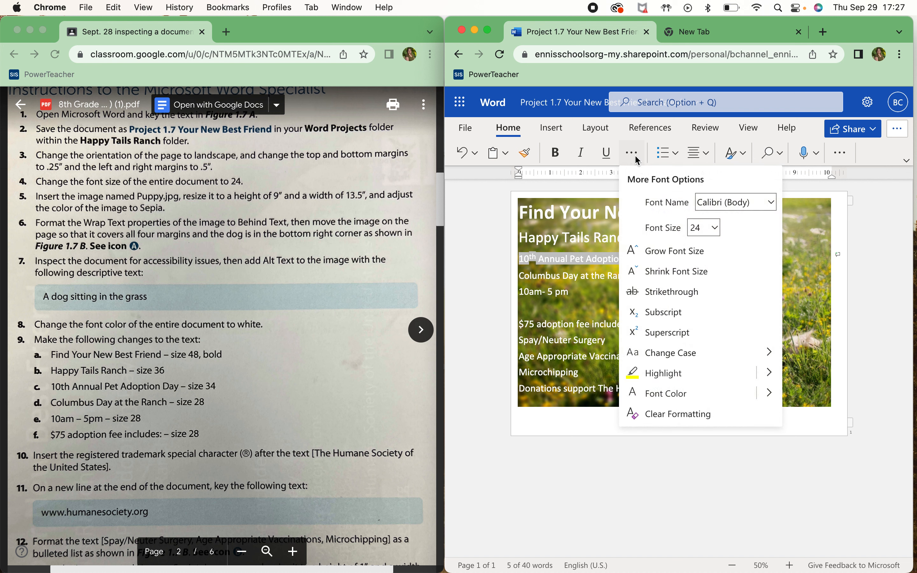
left_click(709, 229)
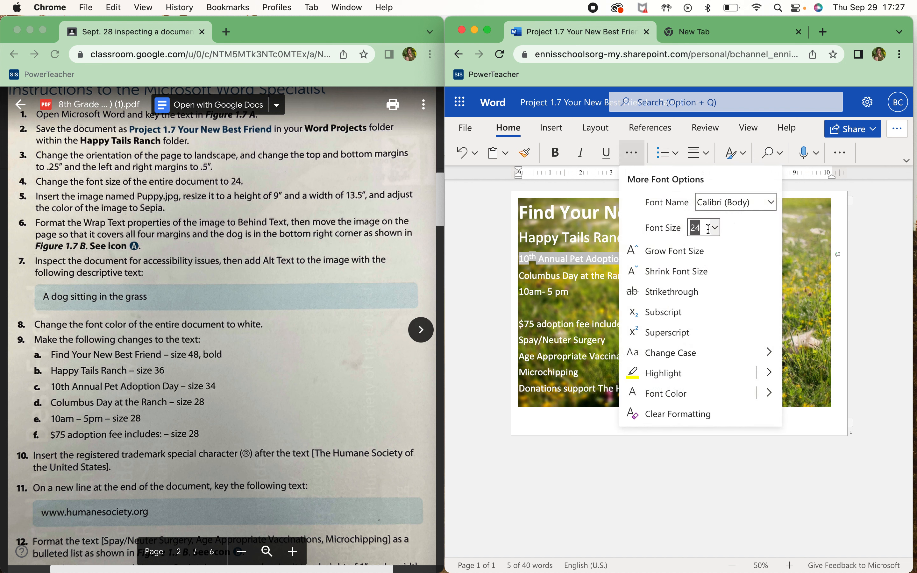
type("34")
key("Return")
left_click(635, 280)
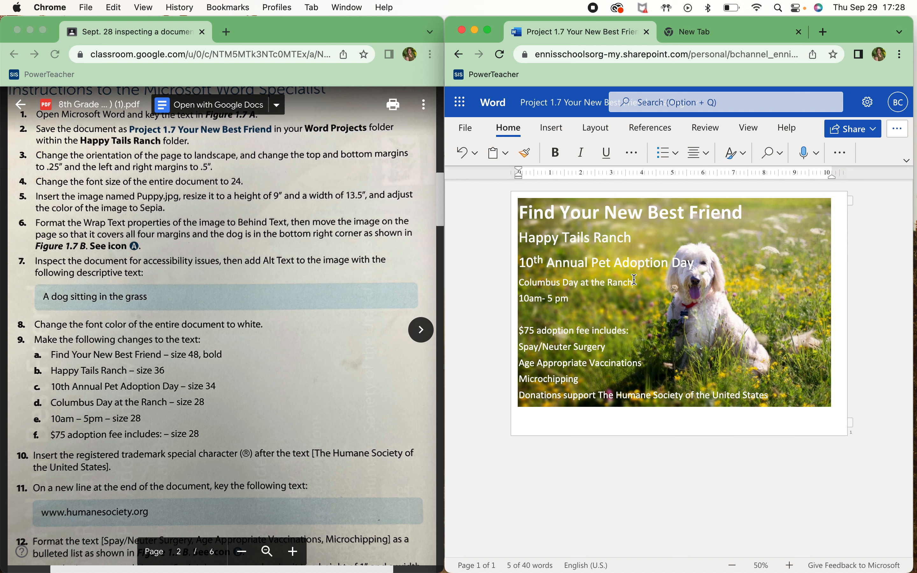
Set the 'Columbus Day at the Ranch' and '10am- 5 pm' lines to size 28
left_click_drag(634, 280, 519, 283)
left_click_drag(633, 283, 519, 282)
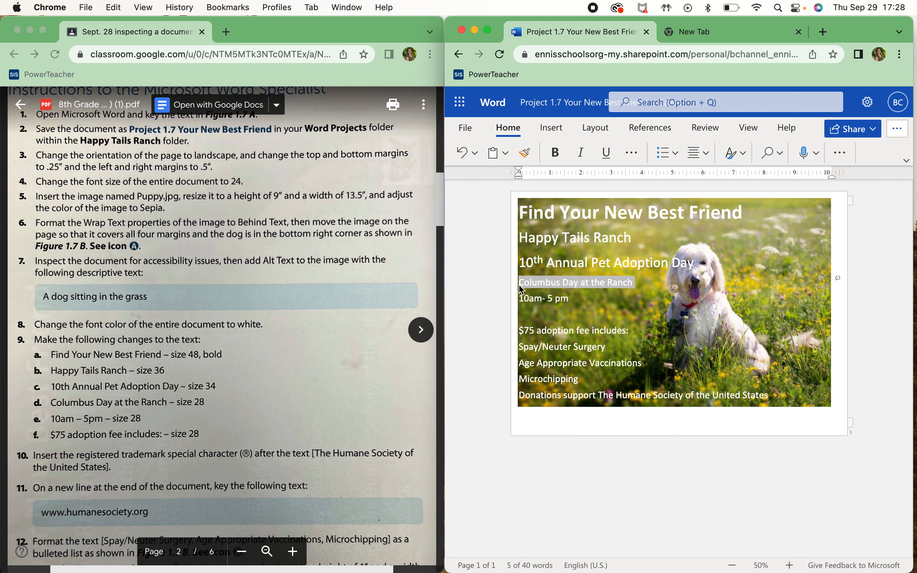
left_click(632, 153)
left_click(716, 228)
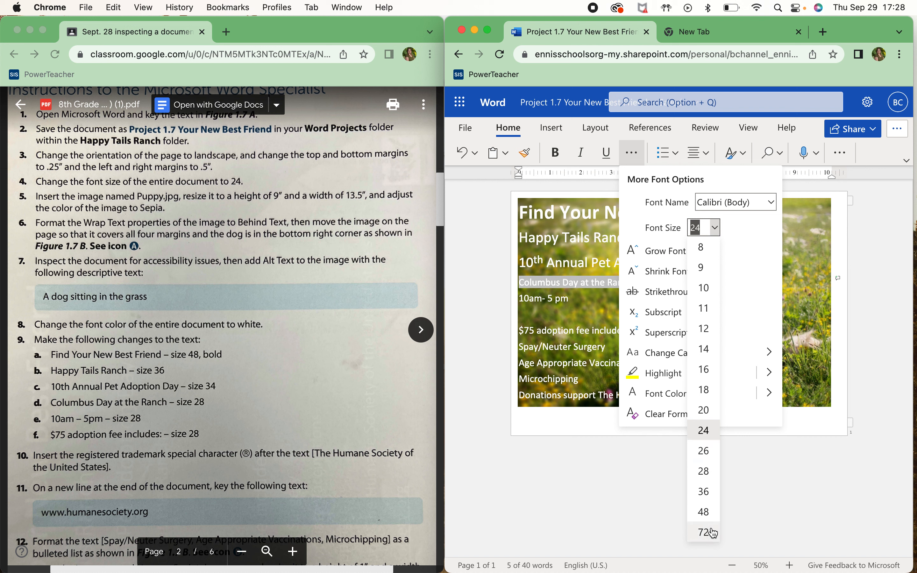
left_click(710, 475)
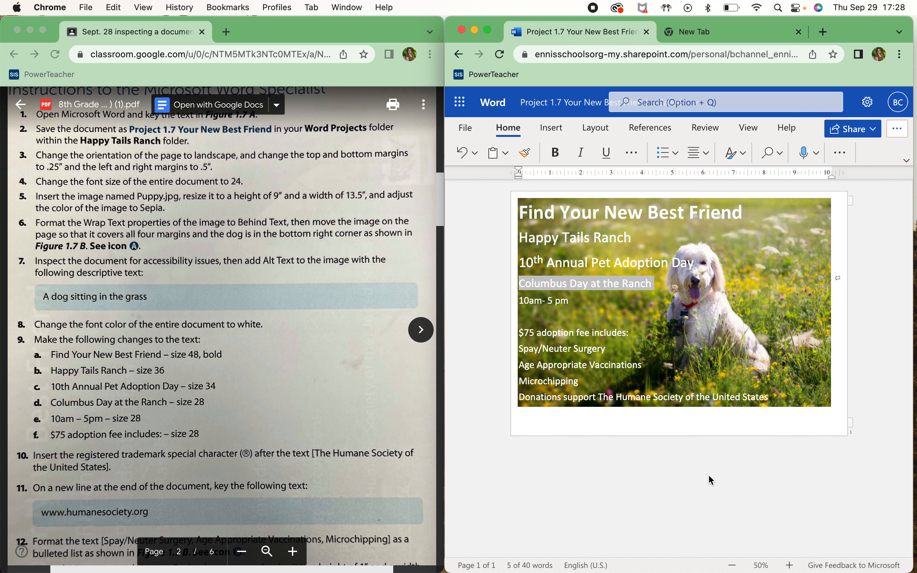
left_click_drag(569, 301, 523, 308)
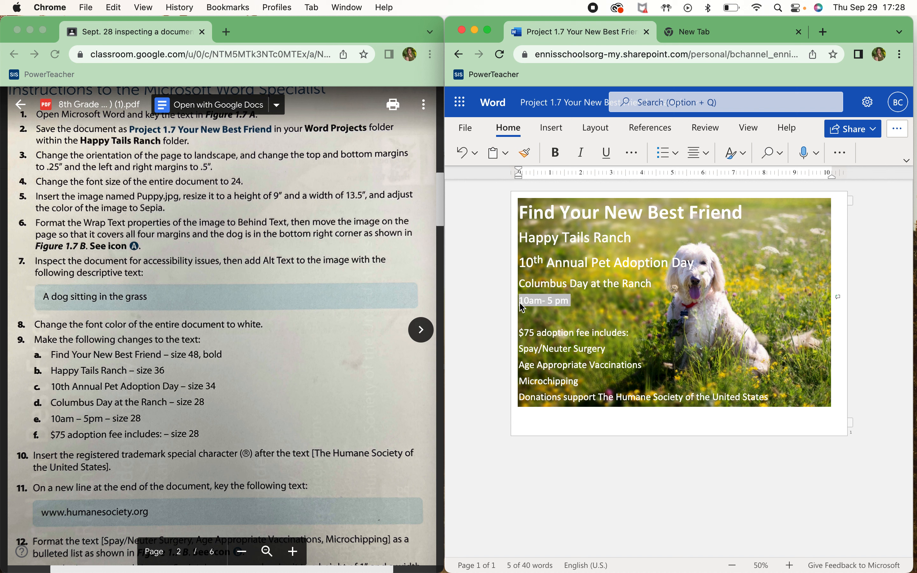
left_click(631, 256)
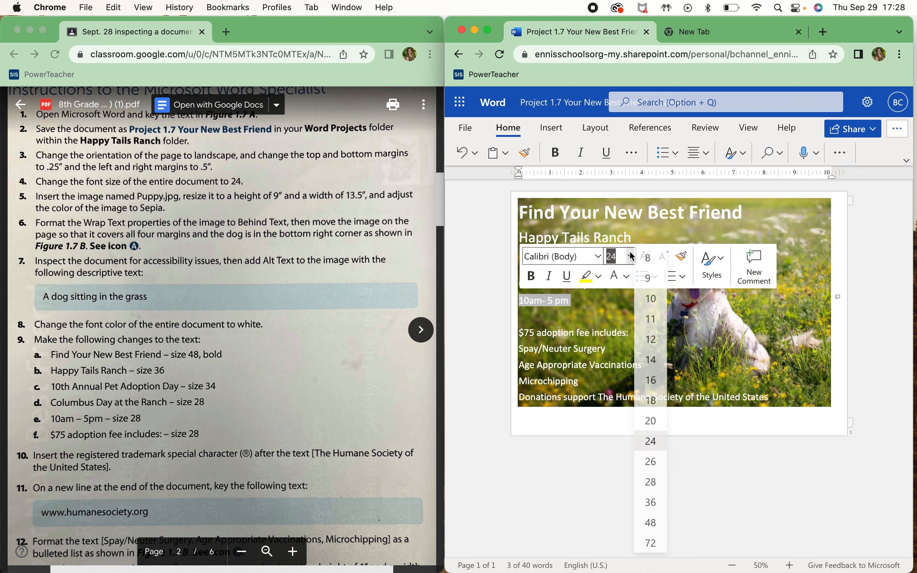
left_click(649, 482)
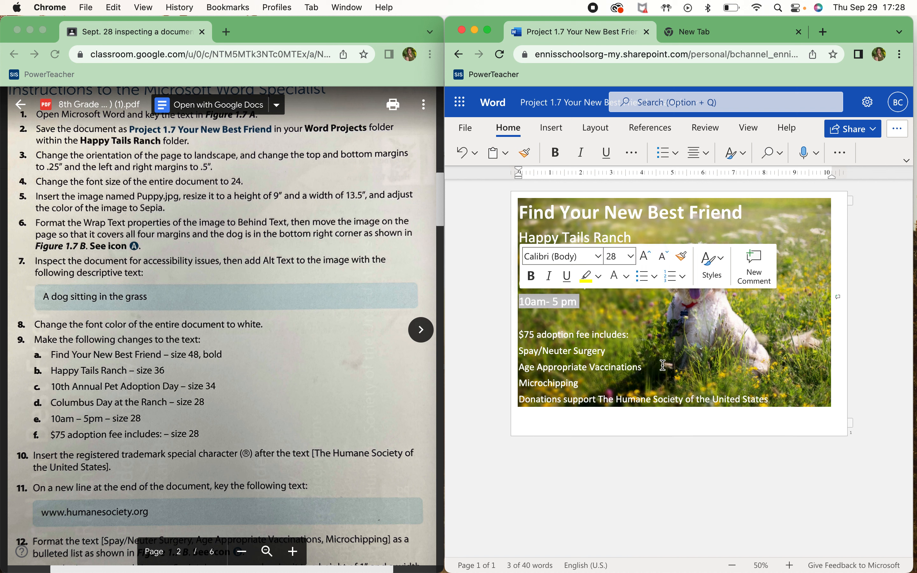
Set the '$75 adoption fee includes:' line to font size 28
left_click_drag(632, 334, 517, 338)
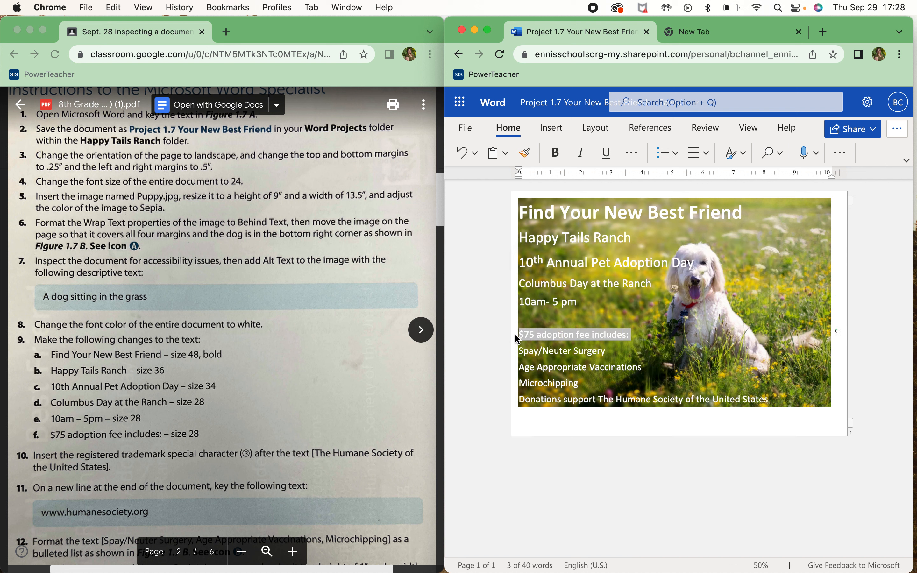
left_click(613, 289)
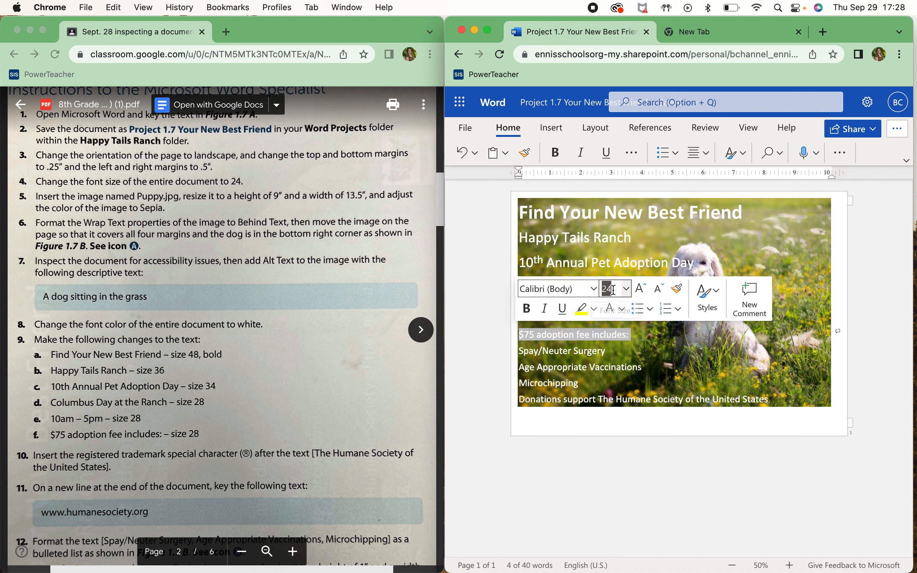
type("2")
key("Return")
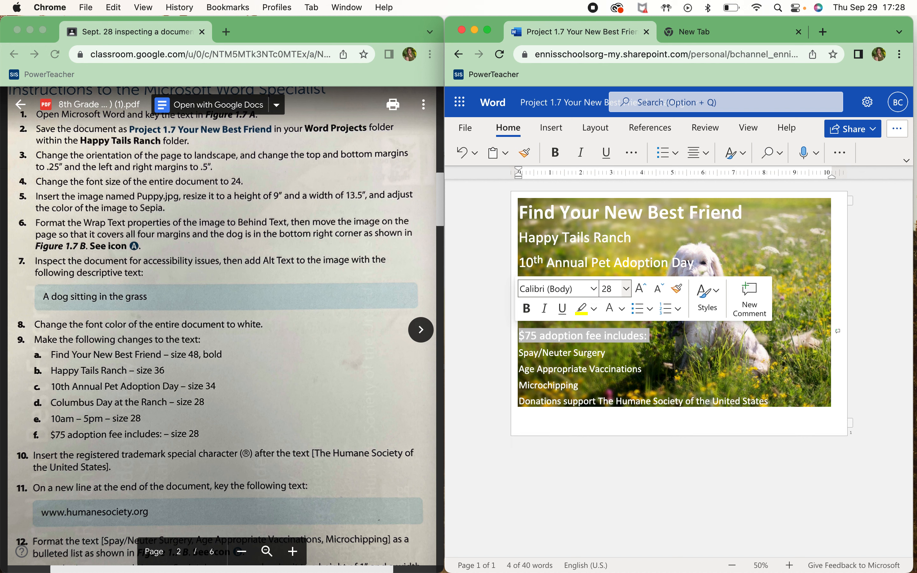
scroll(228, 462, "down", 3)
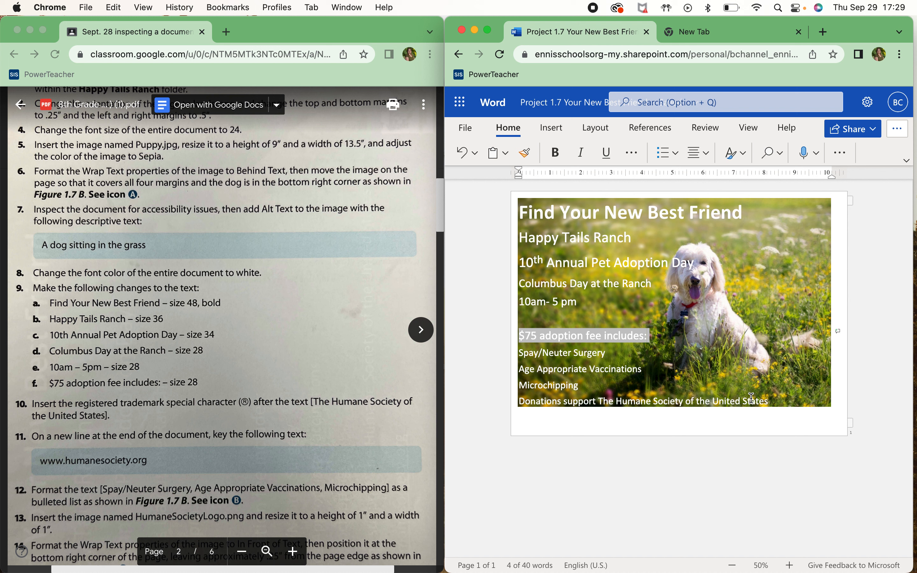
left_click(770, 401)
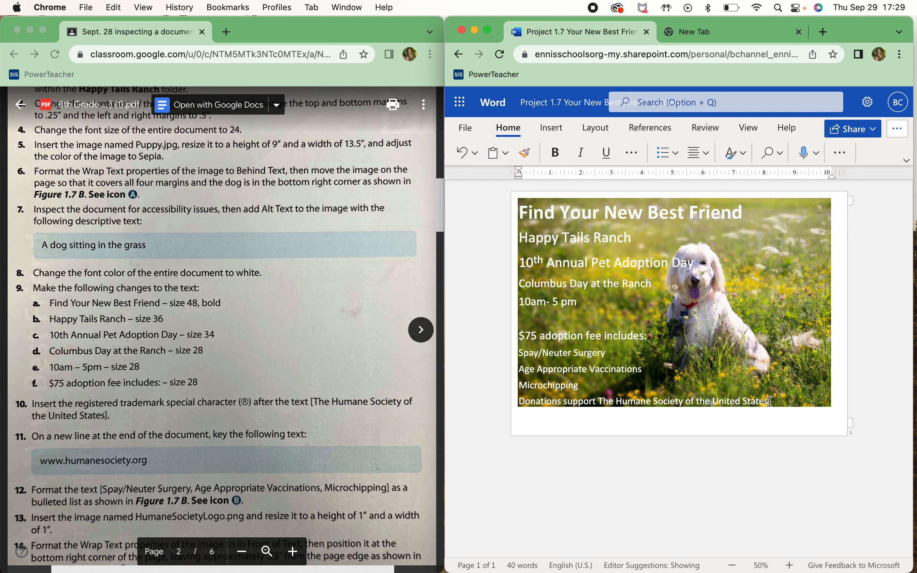
Insert the registered trademark symbol ® after 'The Humane Society of the United States'
scroll(774, 401, "up", 5, "ctrl")
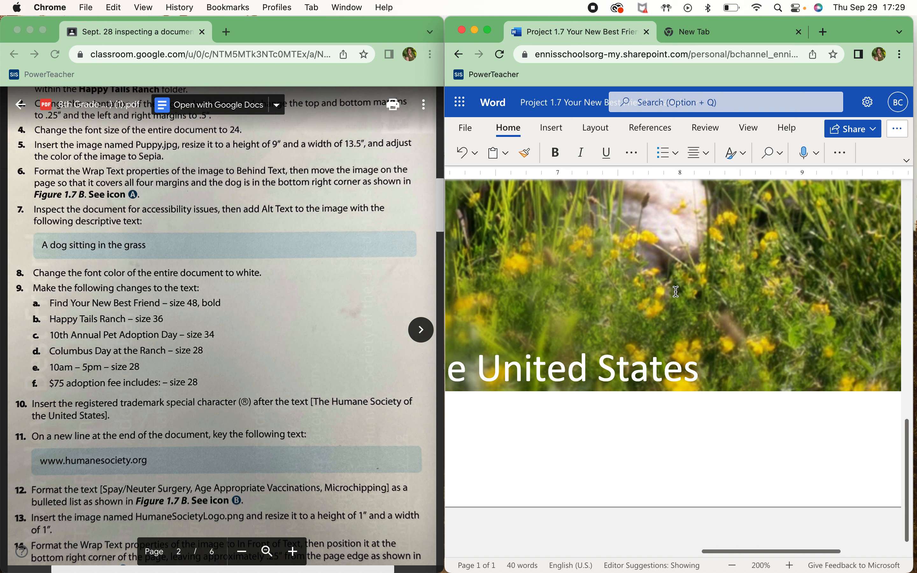
left_click(546, 130)
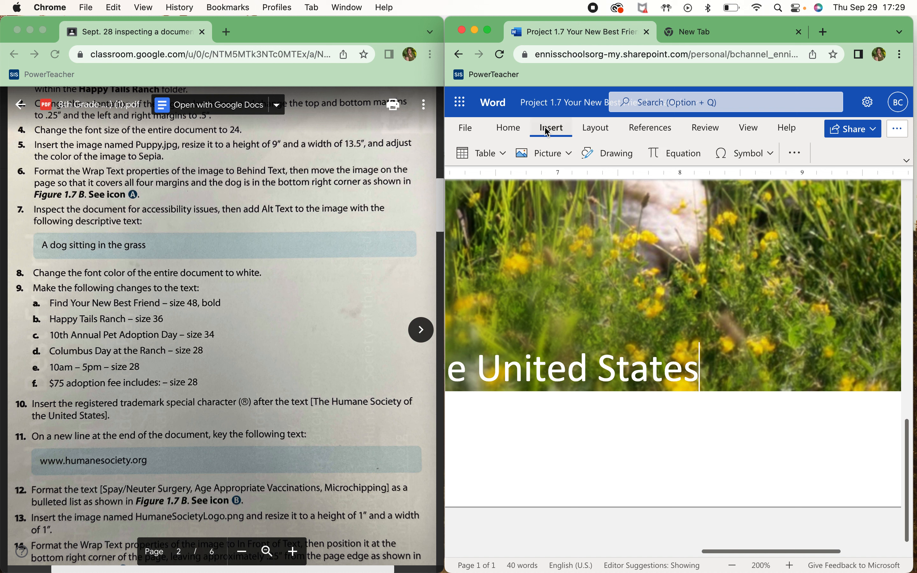
left_click(770, 153)
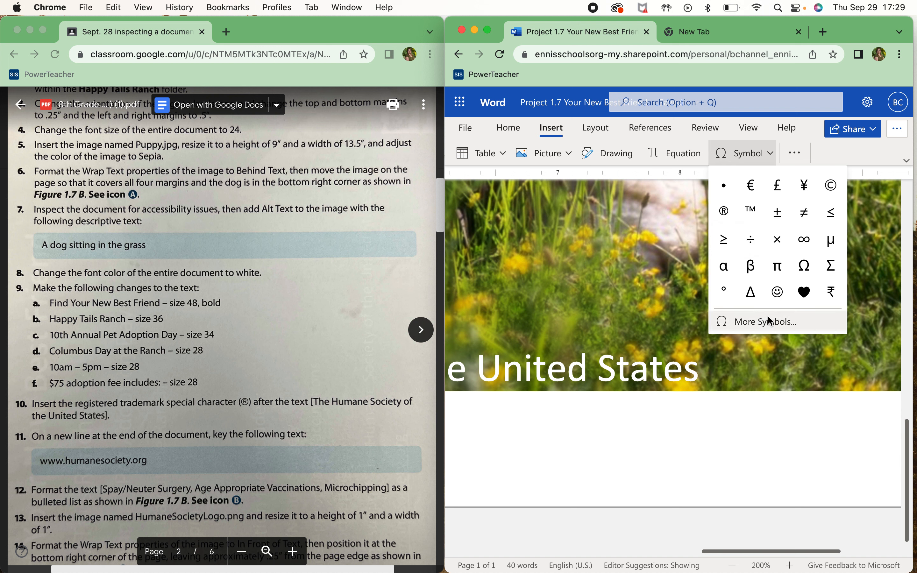
left_click(725, 211)
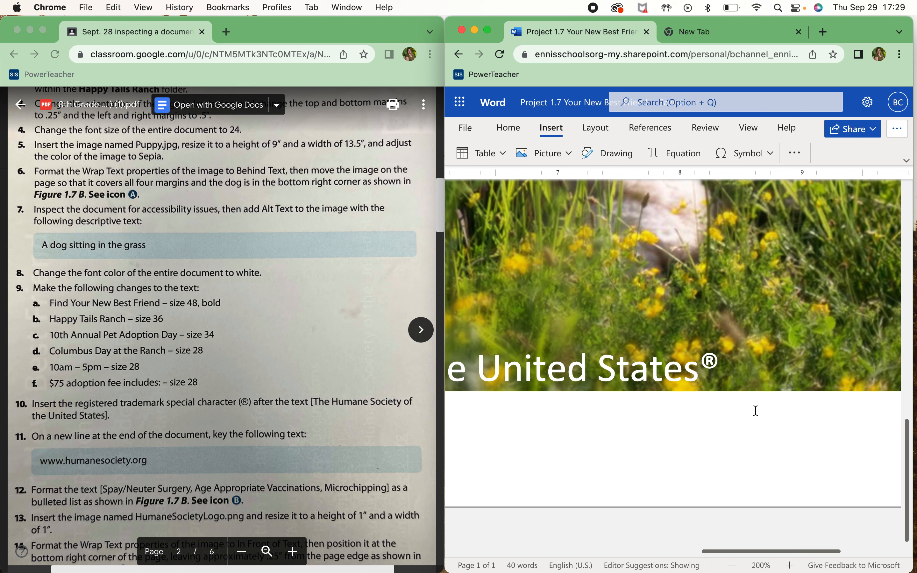
Zoom the view out to 50%, then back in to 60%, to see the whole page
scroll(754, 412, "down", 5)
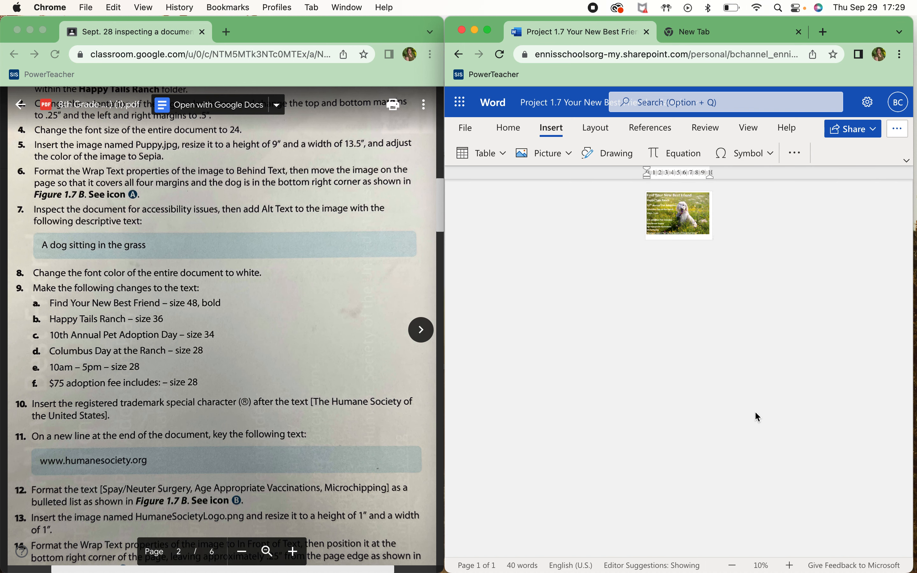
scroll(737, 348, "up", 2)
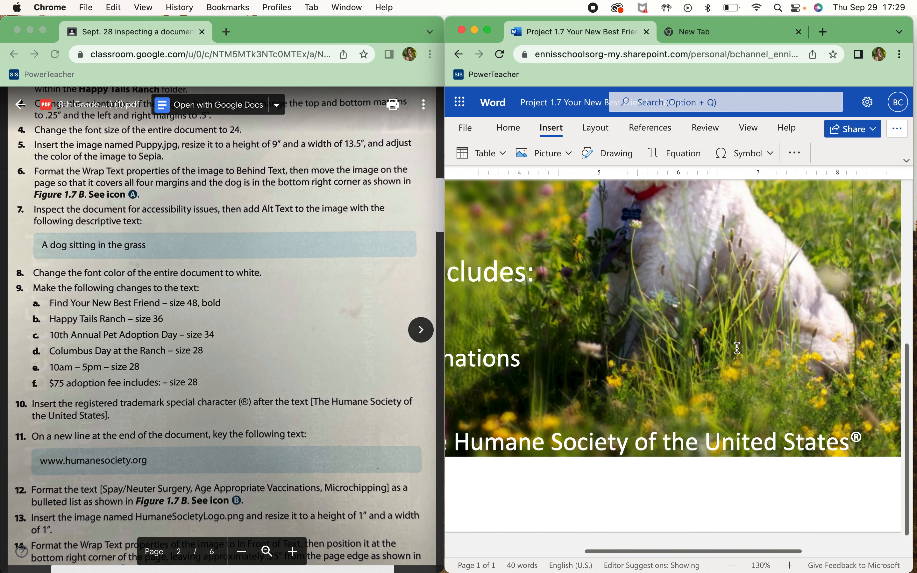
left_click(733, 566)
left_click(733, 566)
left_click(734, 566)
left_click(733, 567)
left_click(733, 567)
left_click(733, 567)
left_click(733, 567)
left_click(734, 567)
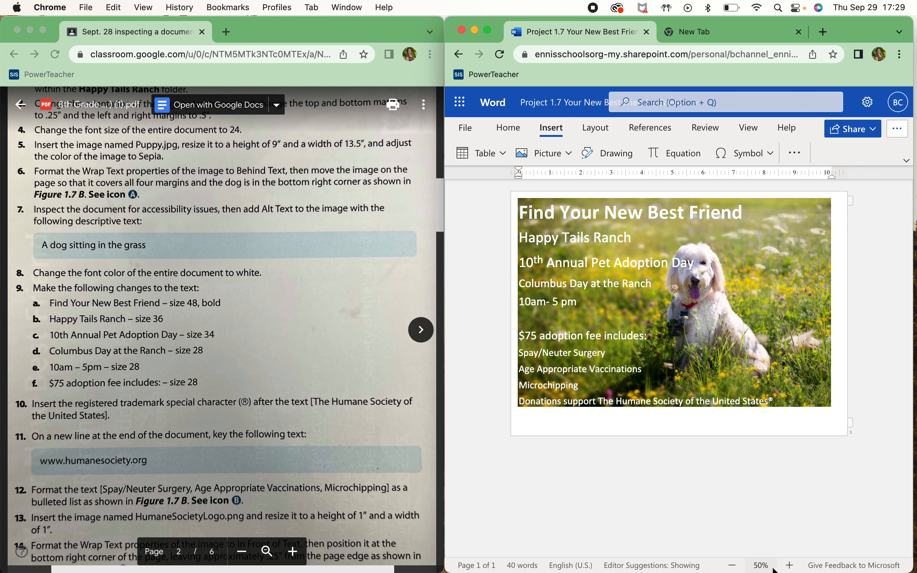
left_click(790, 565)
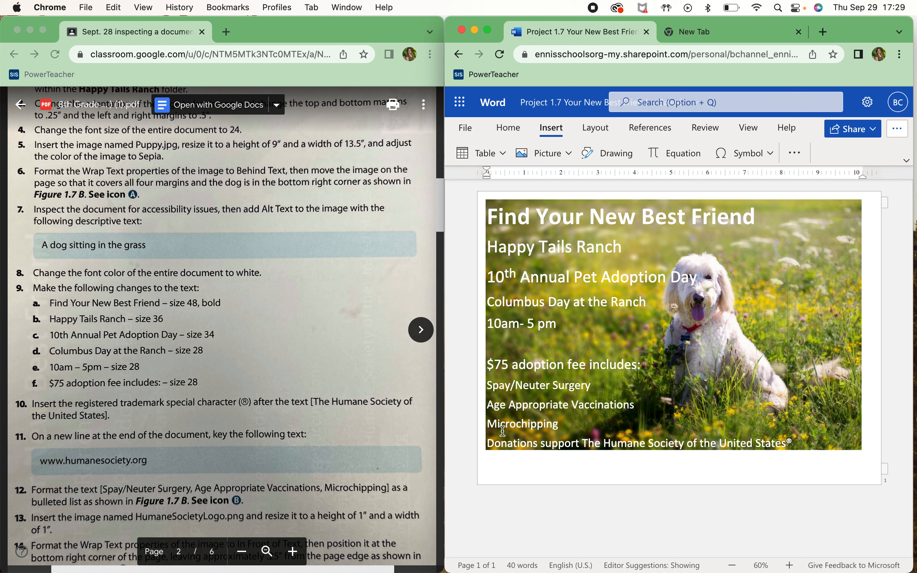
Select the Spay/Neuter Surgery, Vaccinations and Microchipping service lines together
left_click(823, 442)
key("Return")
key("BackSpace")
left_click_drag(561, 424, 488, 390)
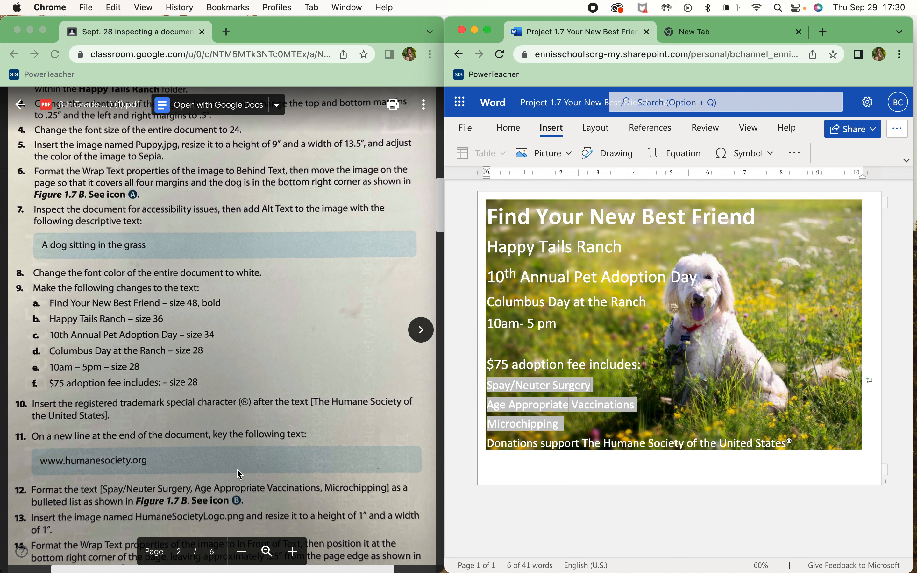
scroll(239, 474, "down", 1)
scroll(239, 474, "down", 10)
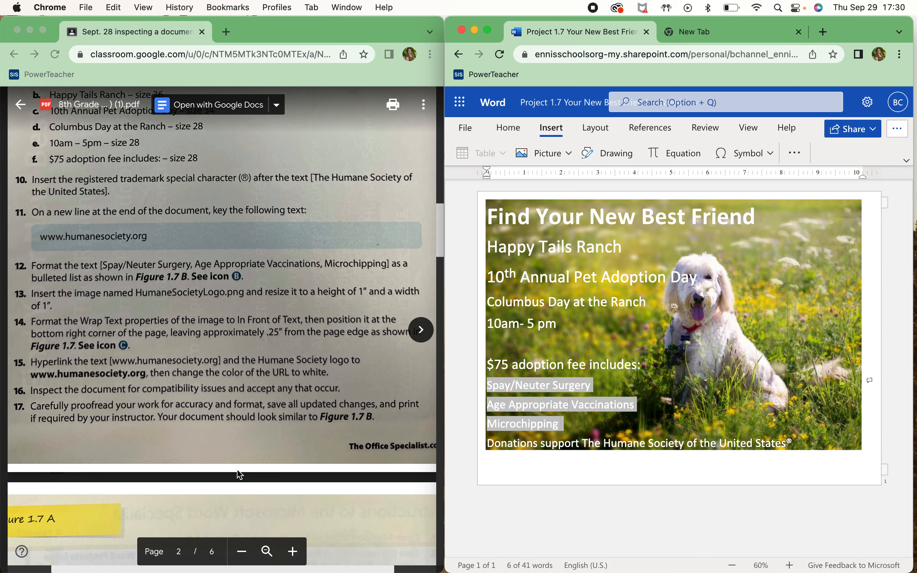
scroll(238, 474, "down", 15)
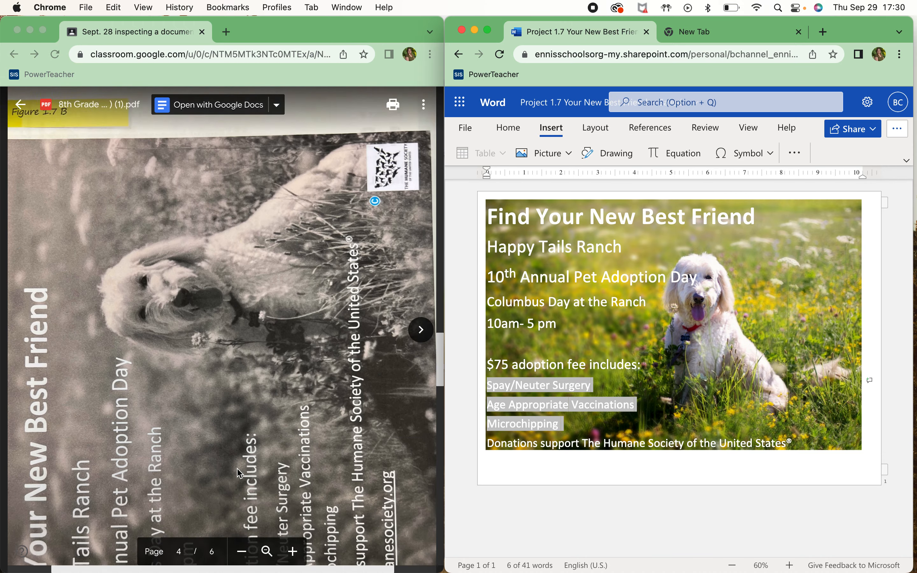
scroll(239, 474, "down", 1)
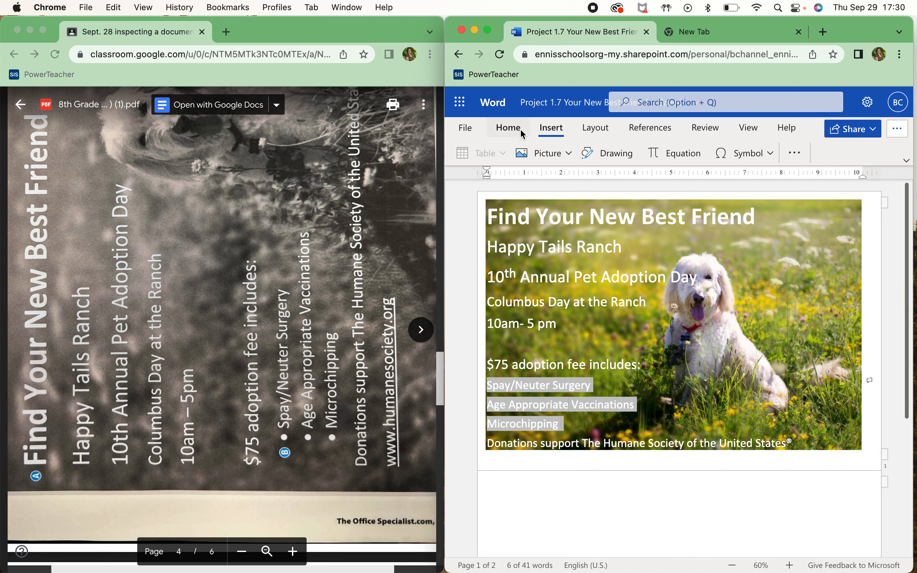
Apply bullets to the three selected service lines on the Home tab
left_click(508, 127)
left_click(662, 153)
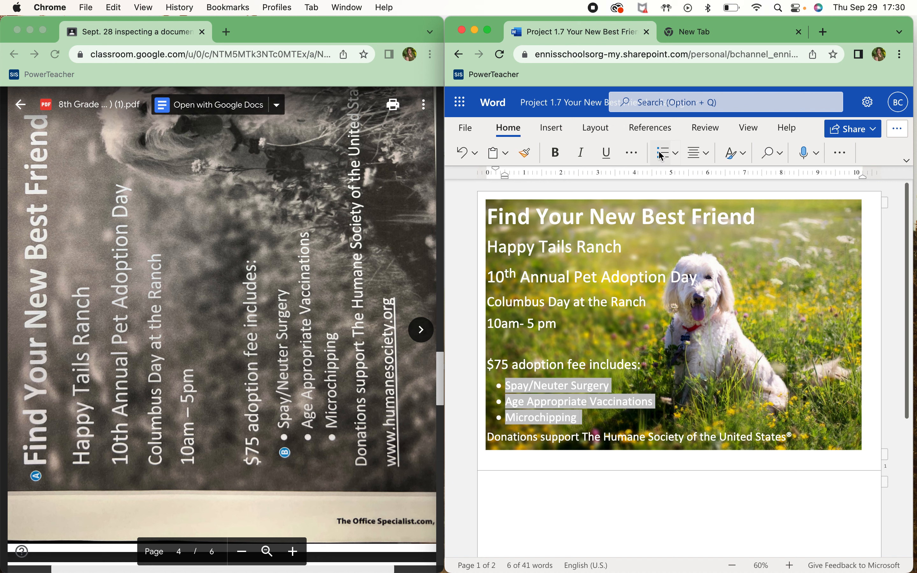
scroll(311, 353, "up", 1)
scroll(311, 352, "up", 20)
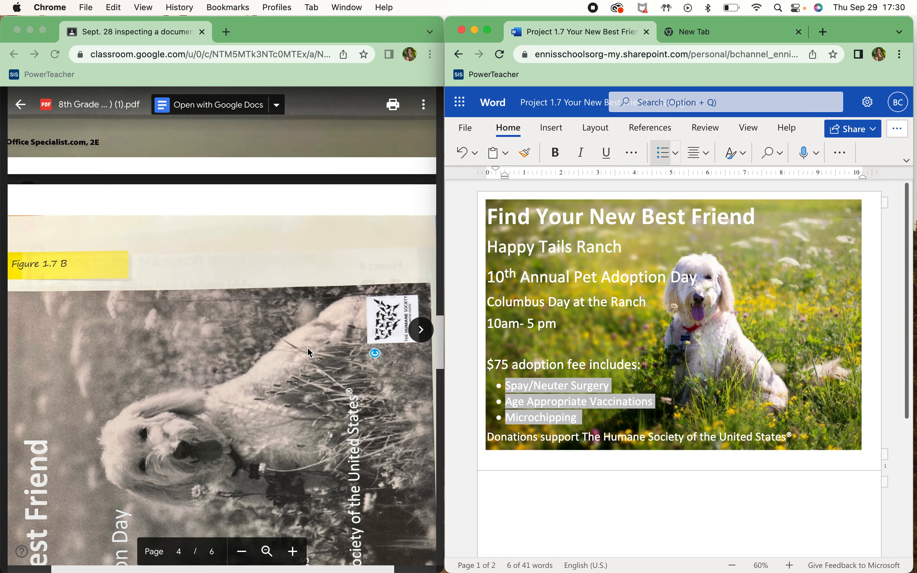
scroll(311, 353, "down", 3)
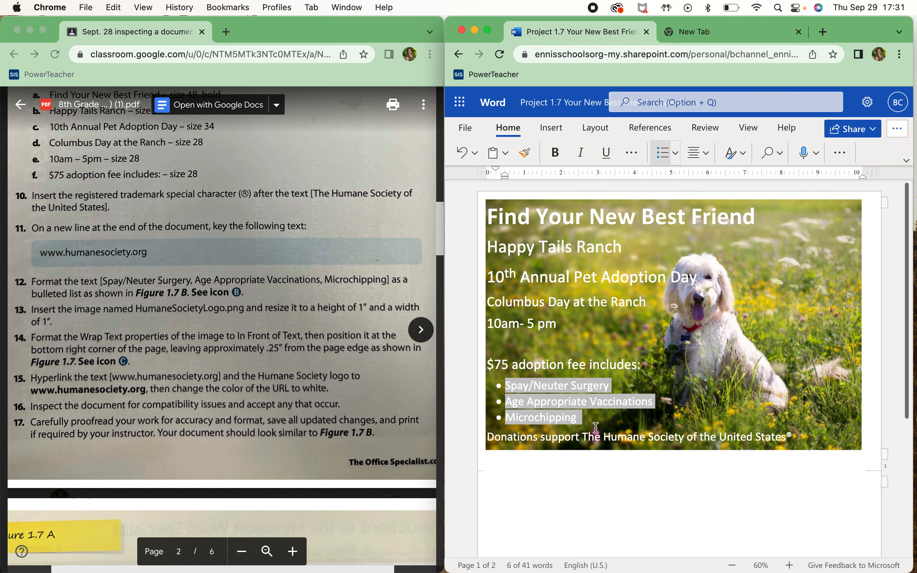
left_click(592, 467)
left_click_drag(640, 465, 487, 463)
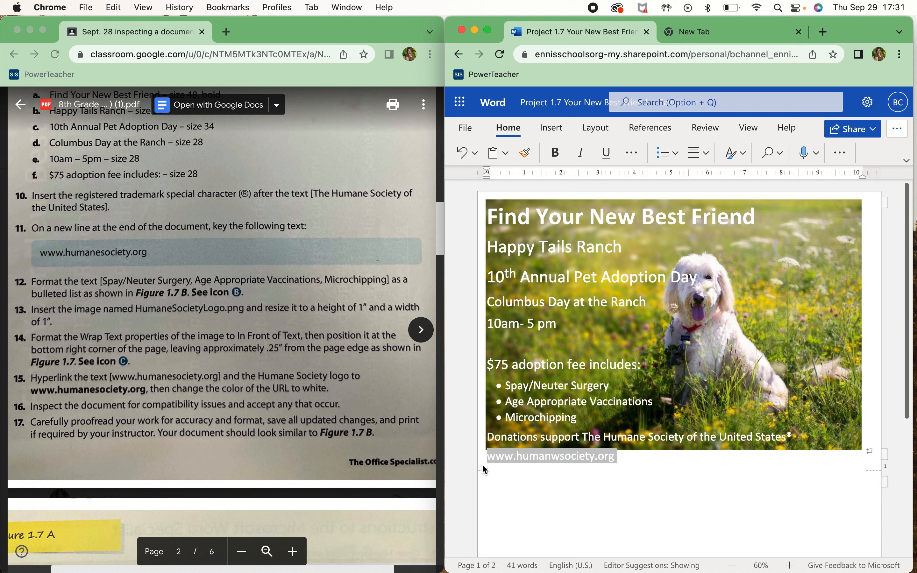
right_click(539, 457)
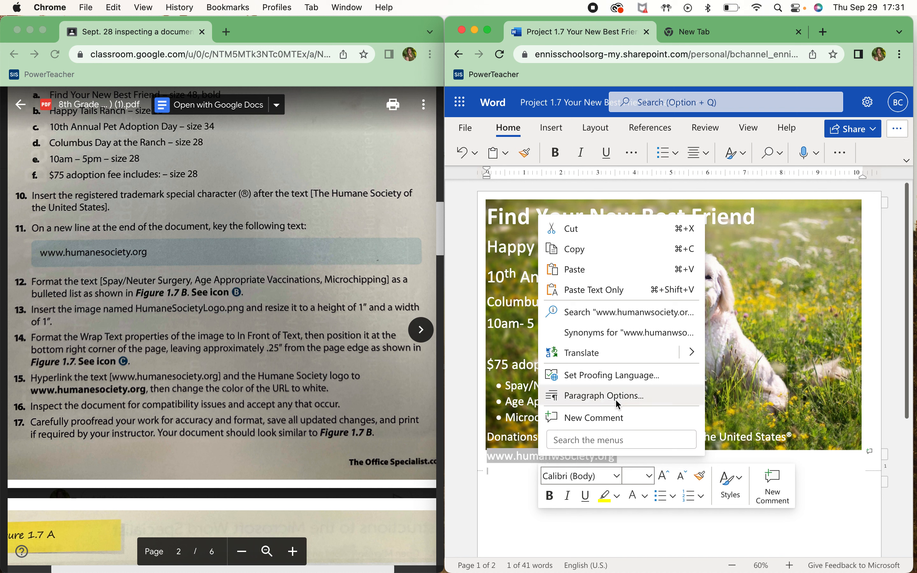
left_click(521, 455)
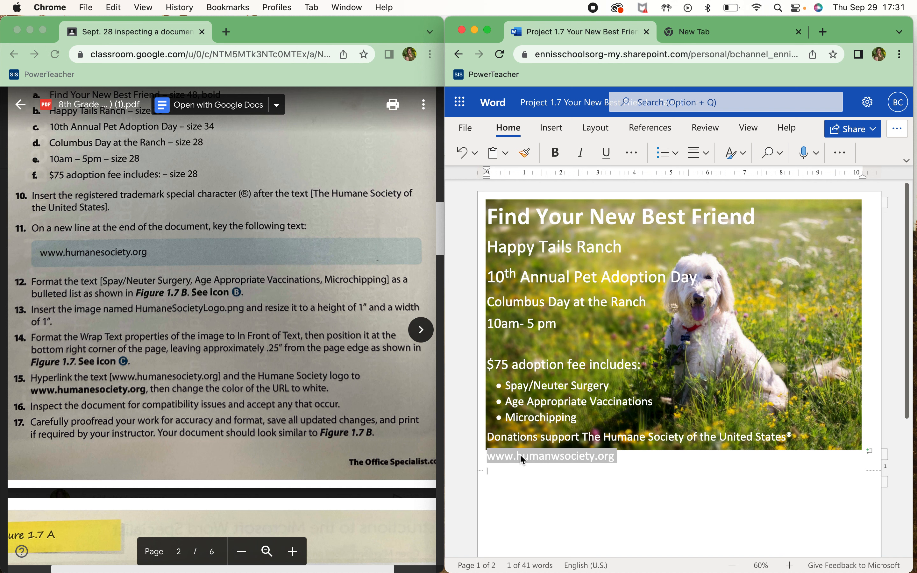
left_click(613, 456)
left_click_drag(626, 455, 465, 459)
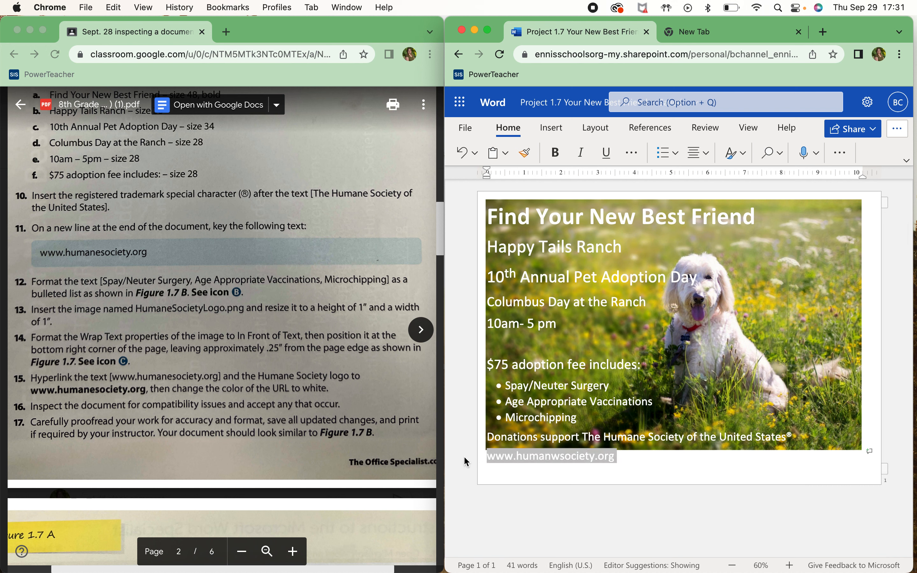
left_click(622, 458)
key("BackSpace")
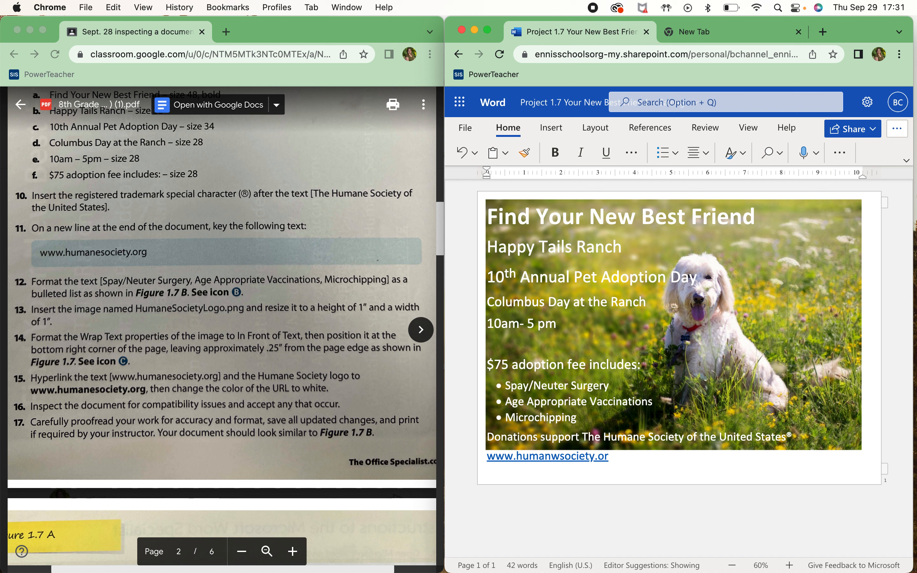
type("g")
left_click_drag(615, 458, 488, 465)
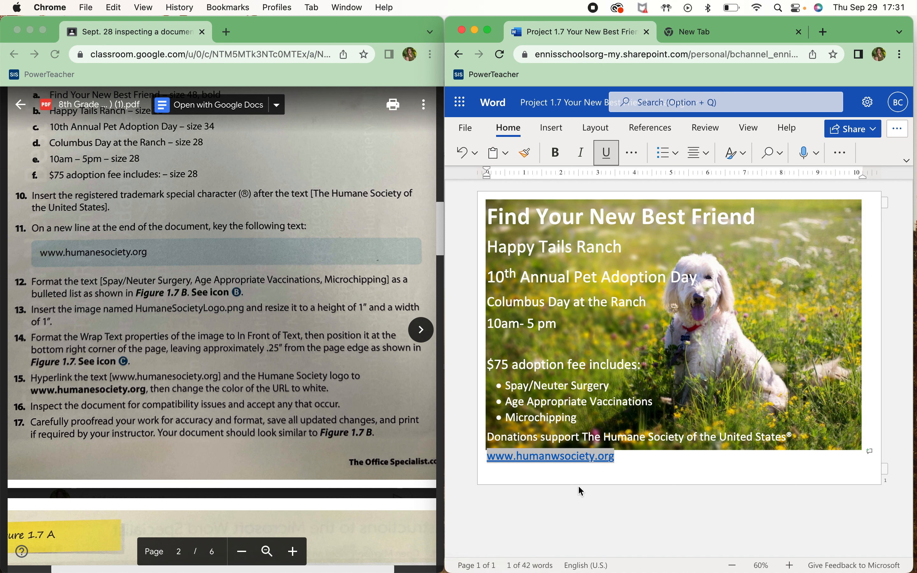
Edit the link, removing the stray 'w' from both display text and address
right_click(565, 464)
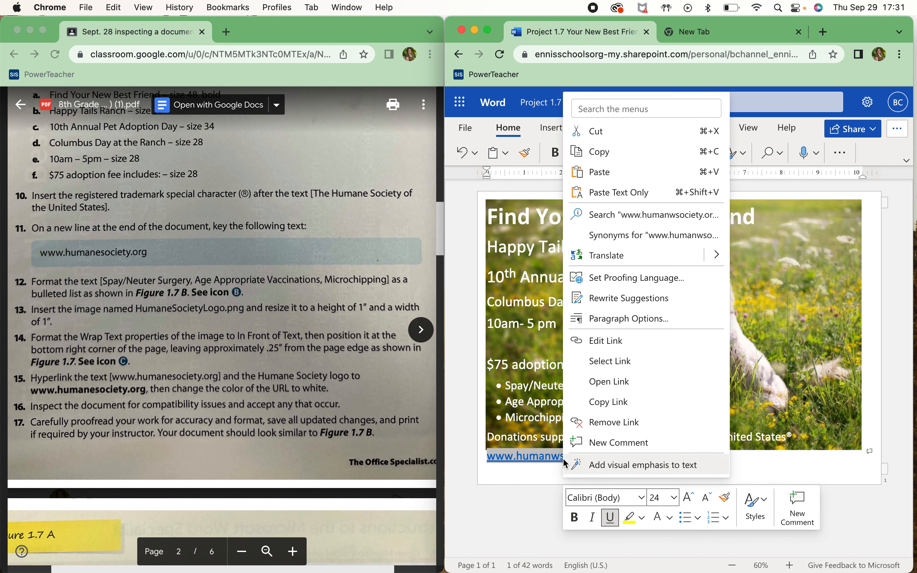
left_click(630, 344)
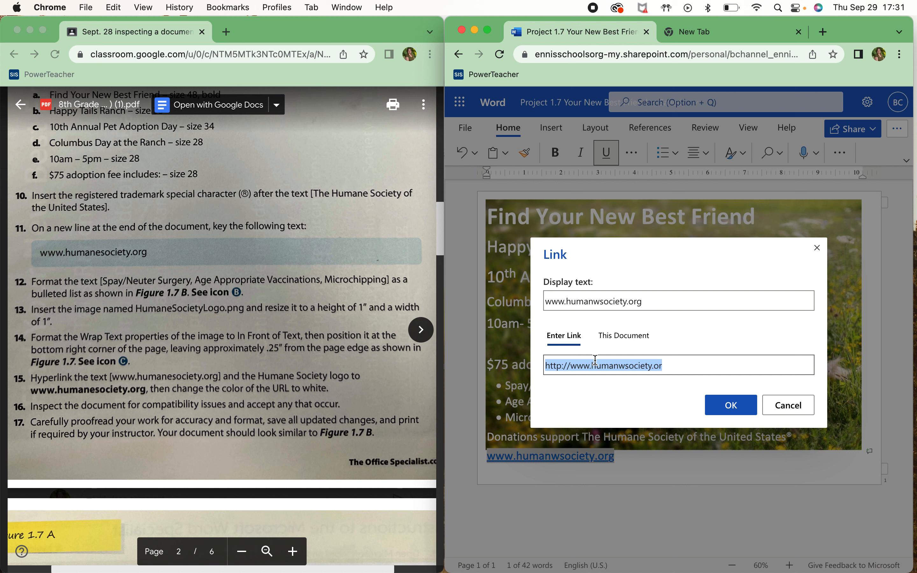
double_click(602, 303)
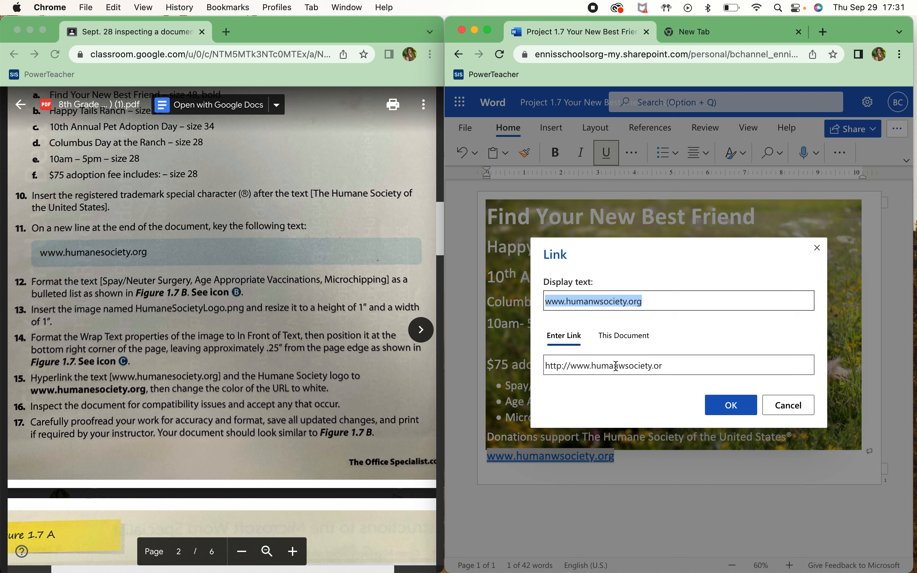
left_click(626, 367)
left_click(625, 364)
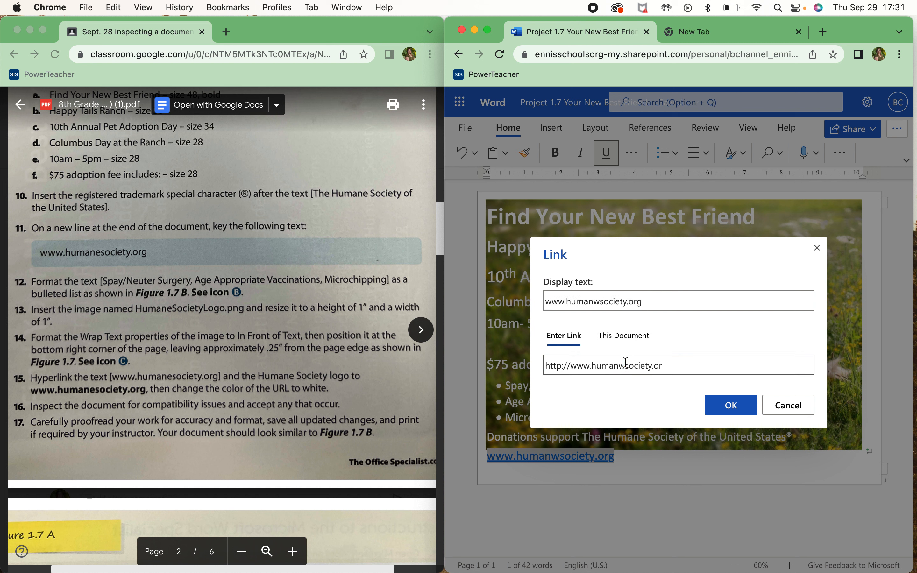
key("BackSpace")
left_click(686, 364)
type("g")
left_click(604, 299)
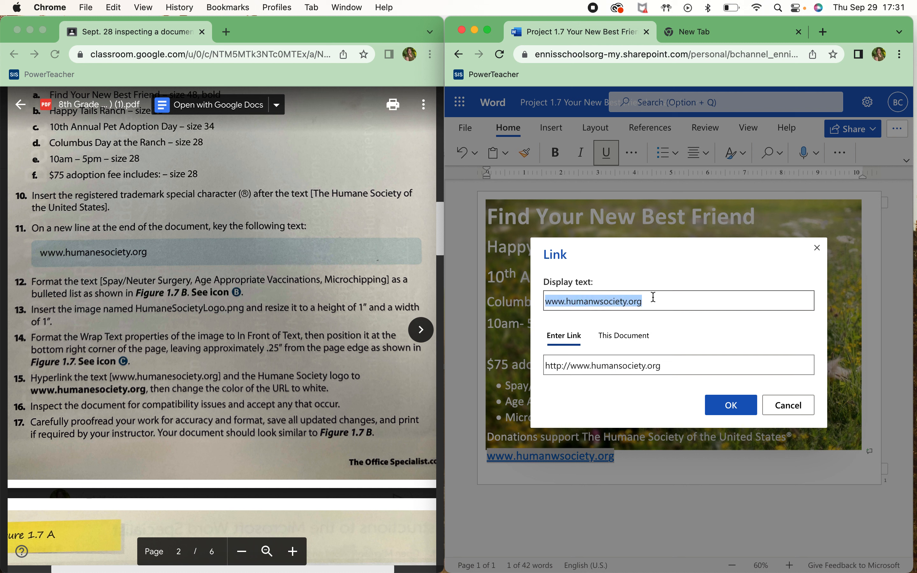
left_click(604, 305)
key("BackSpace")
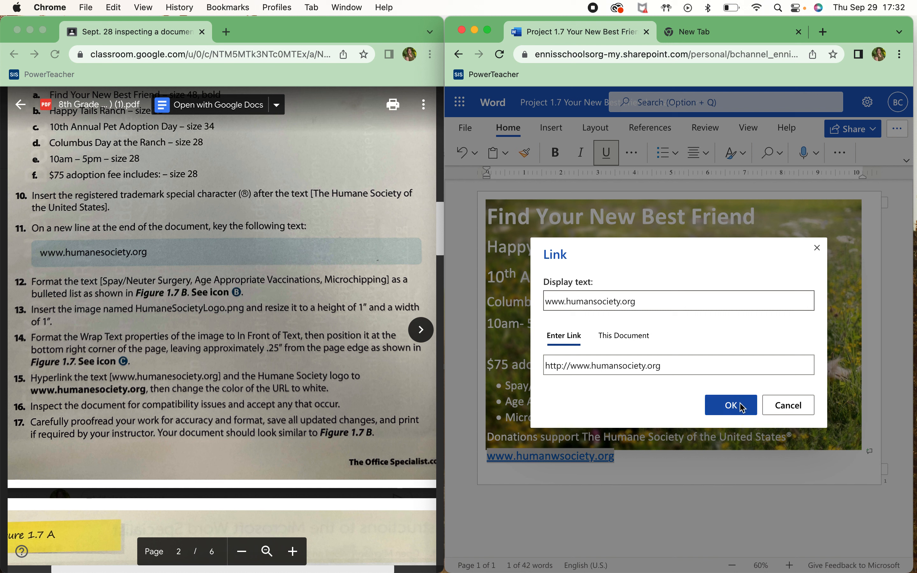
left_click(724, 403)
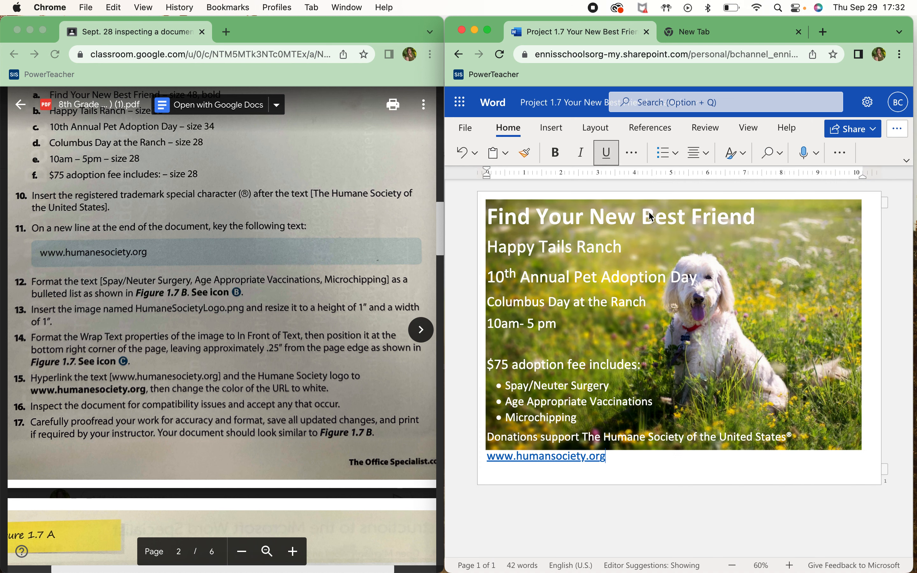
left_click_drag(609, 457, 488, 460)
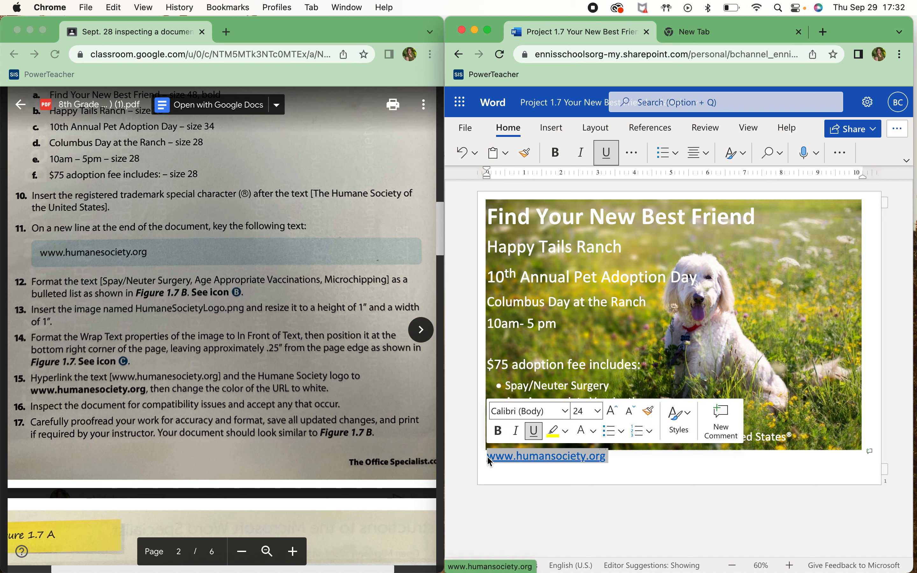
left_click(631, 153)
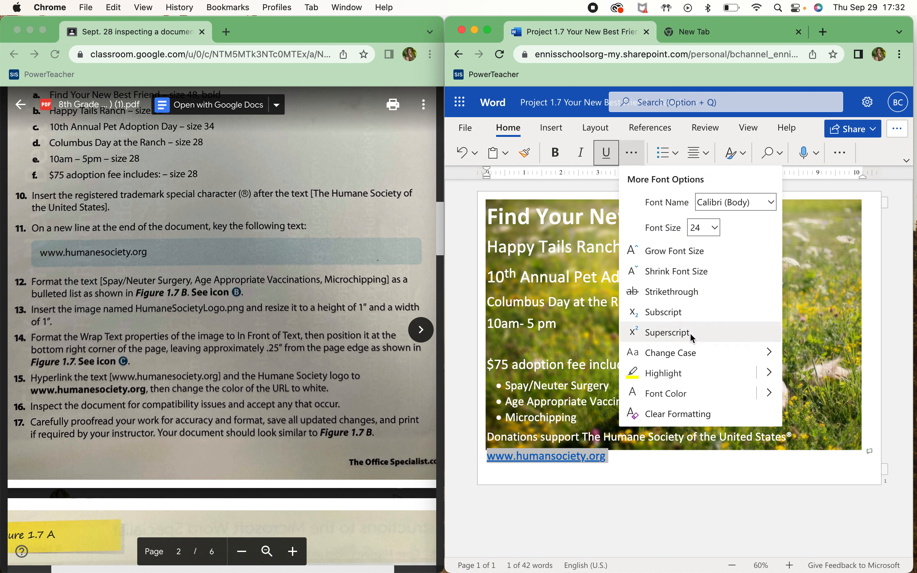
left_click(770, 392)
left_click(675, 394)
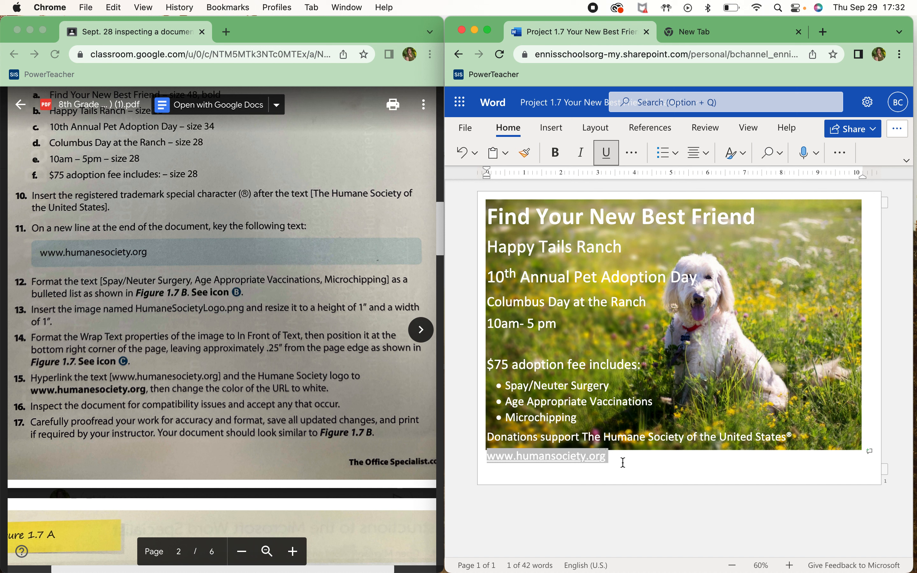
key("BackSpace")
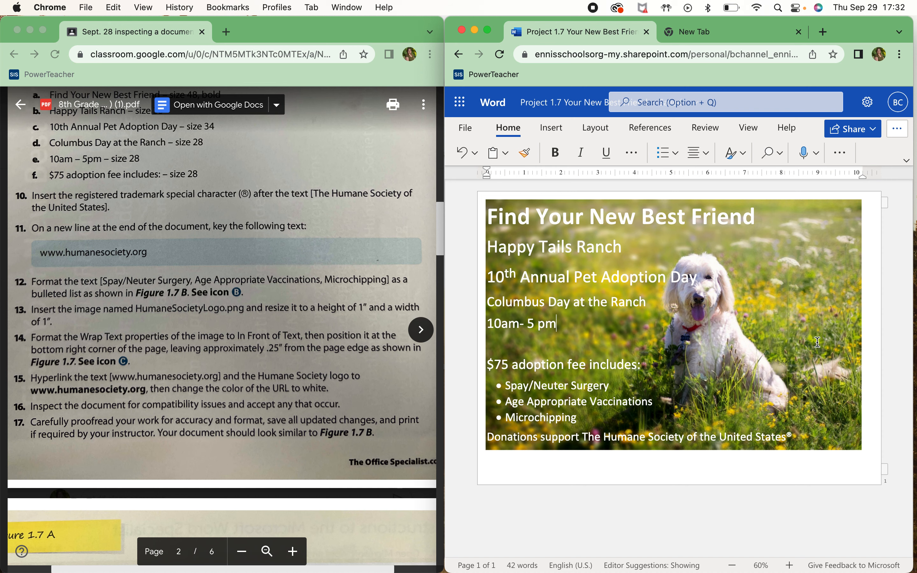
Review the finished single-page flyer and its bulleted services list
left_click(849, 403)
scroll(309, 254, "up", 10)
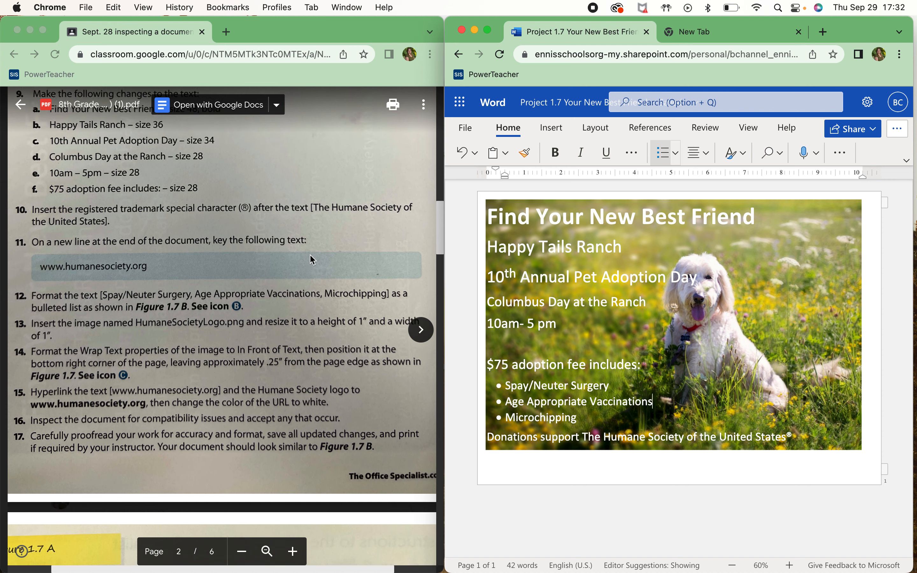
scroll(310, 255, "down", 8)
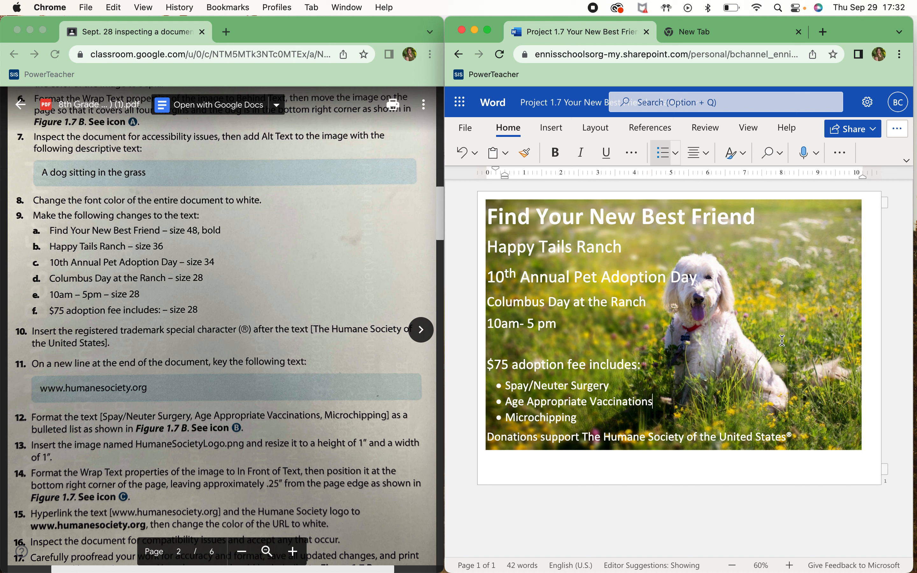
left_click_drag(795, 438, 476, 199)
left_click(778, 329)
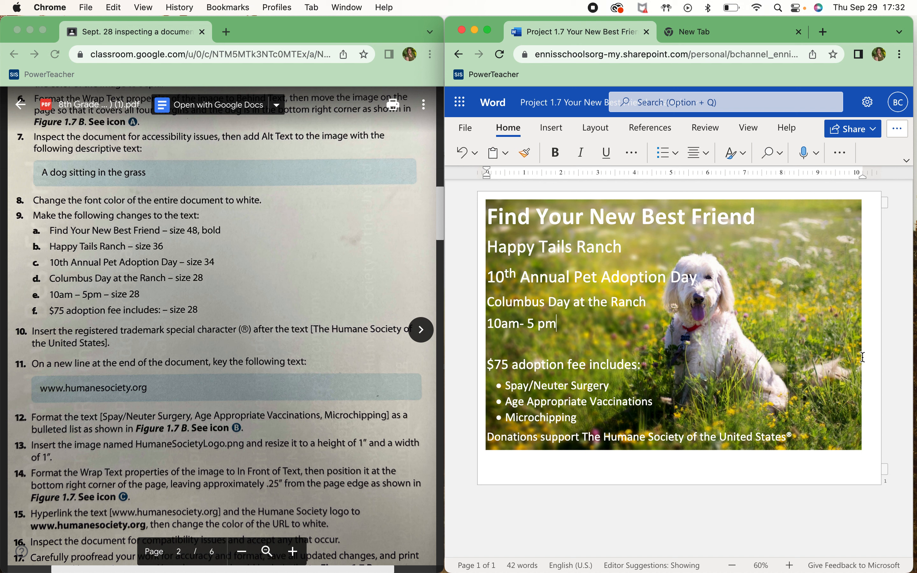